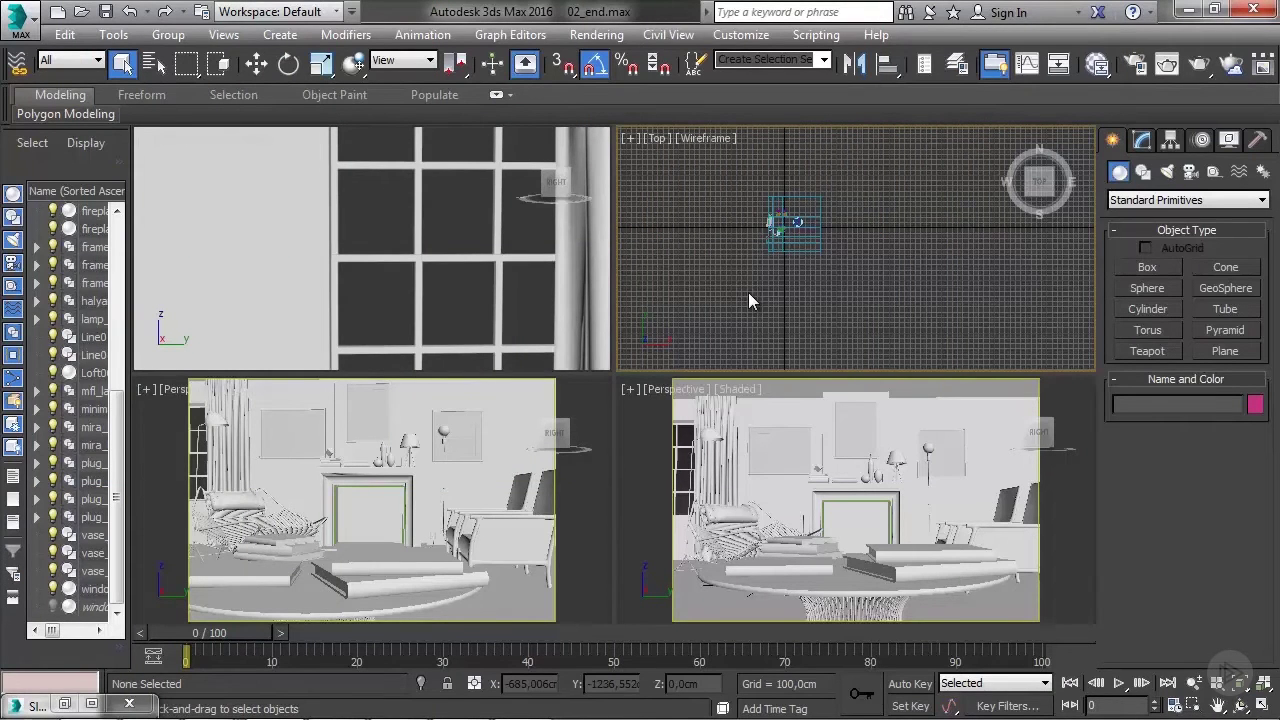
- Start a Daylight system in the enlarged Top view, accepting mr Photographic Exposure Control with an exposure value of 15
mouse_move(772, 238)
middle_down()
mouse_move(776, 219)
mouse_move(789, 243)
middle_up()
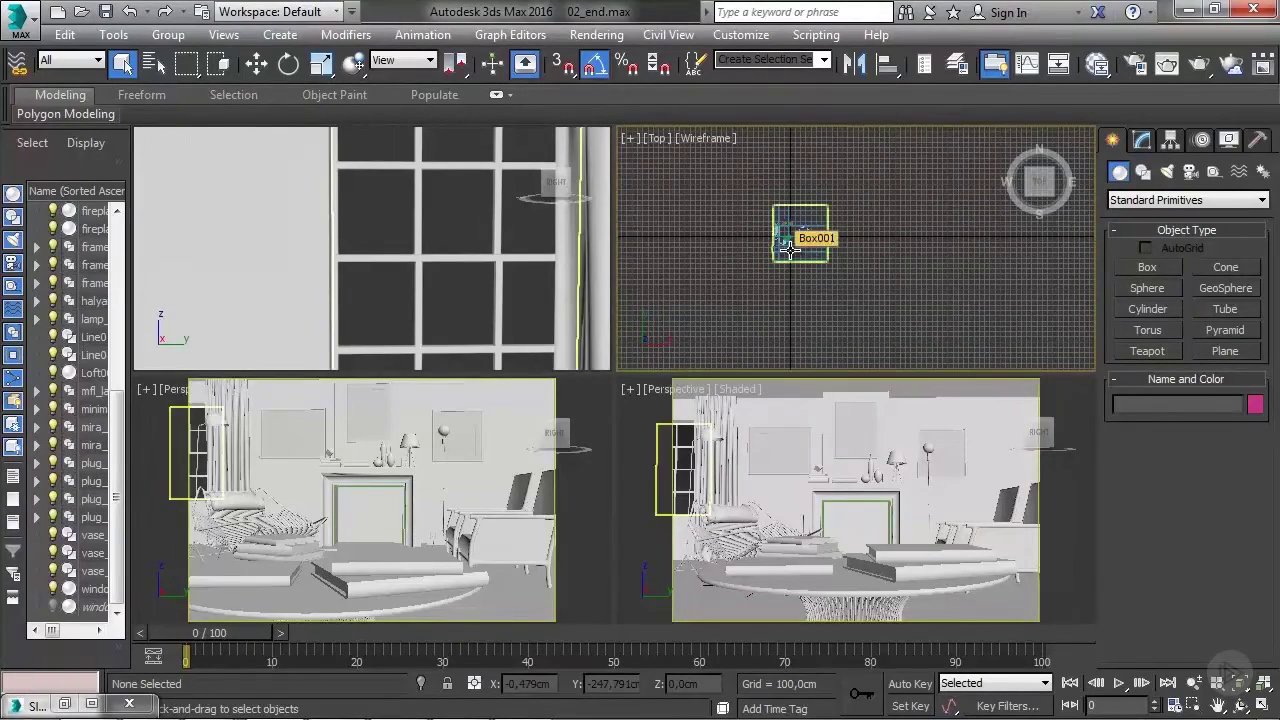
key(alt+w)
scroll(622, 359, up, 5)
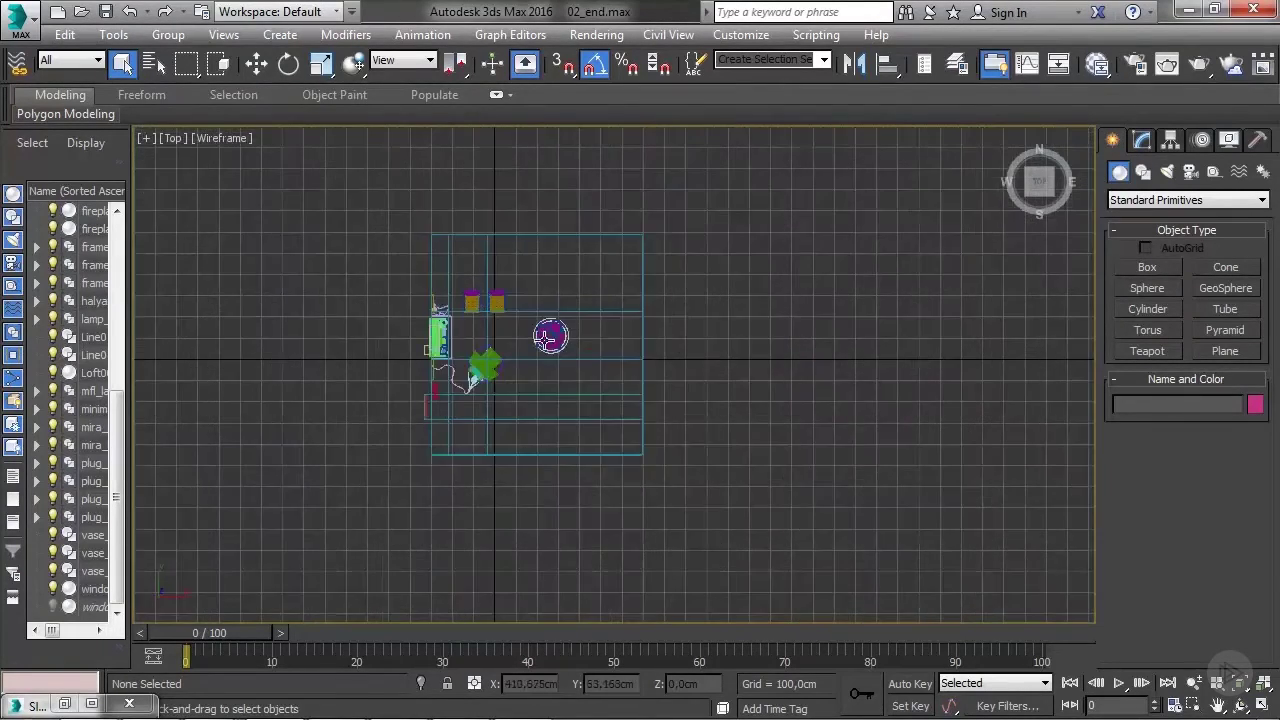
scroll(525, 331, up, 4)
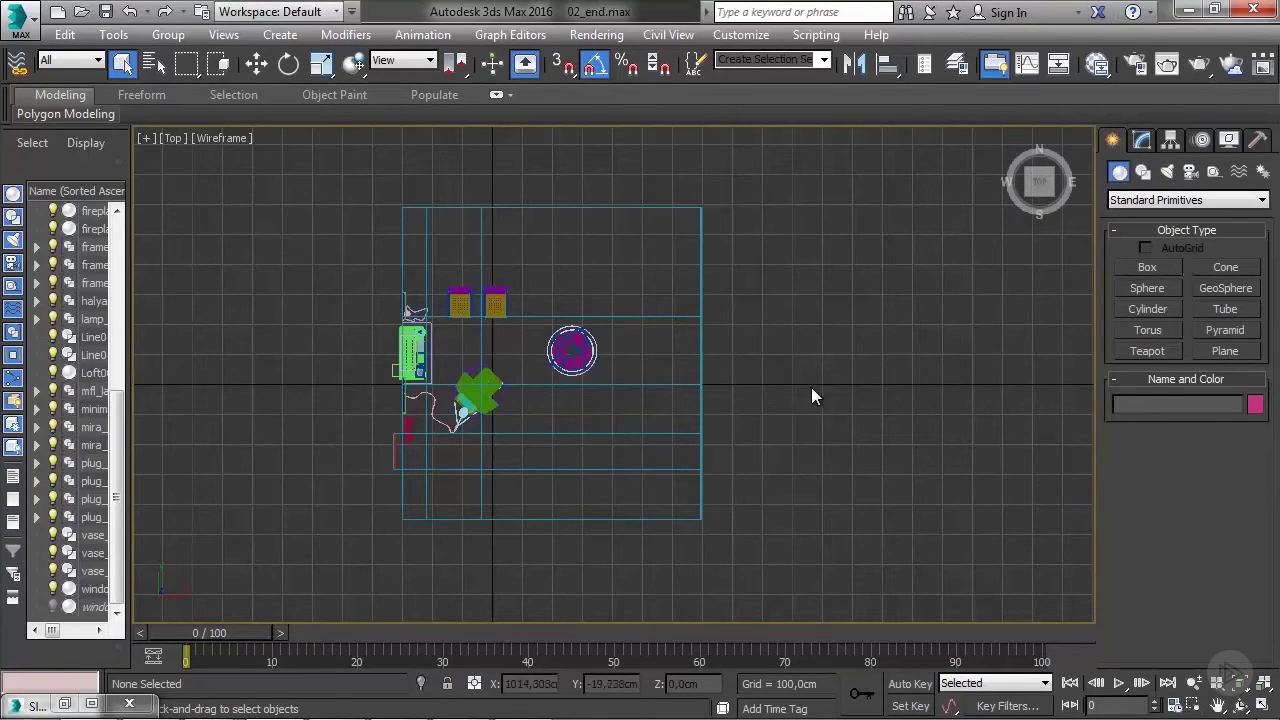
click(1262, 175)
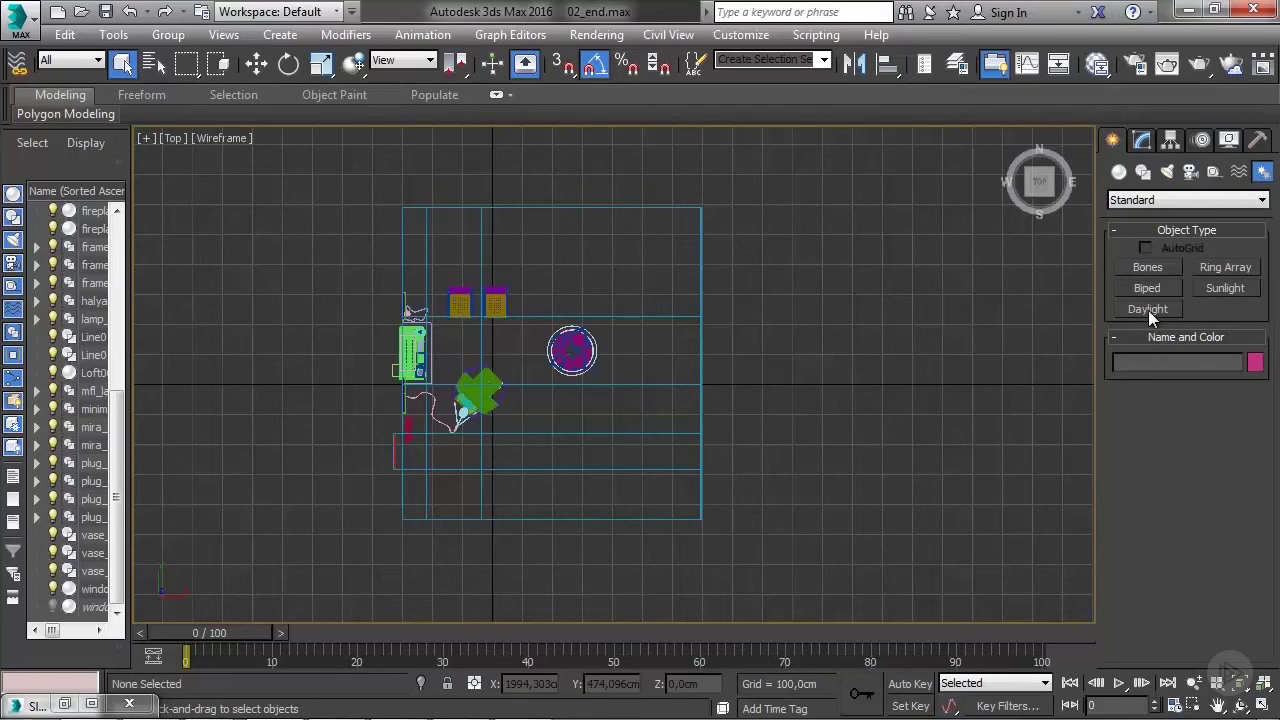
click(1148, 310)
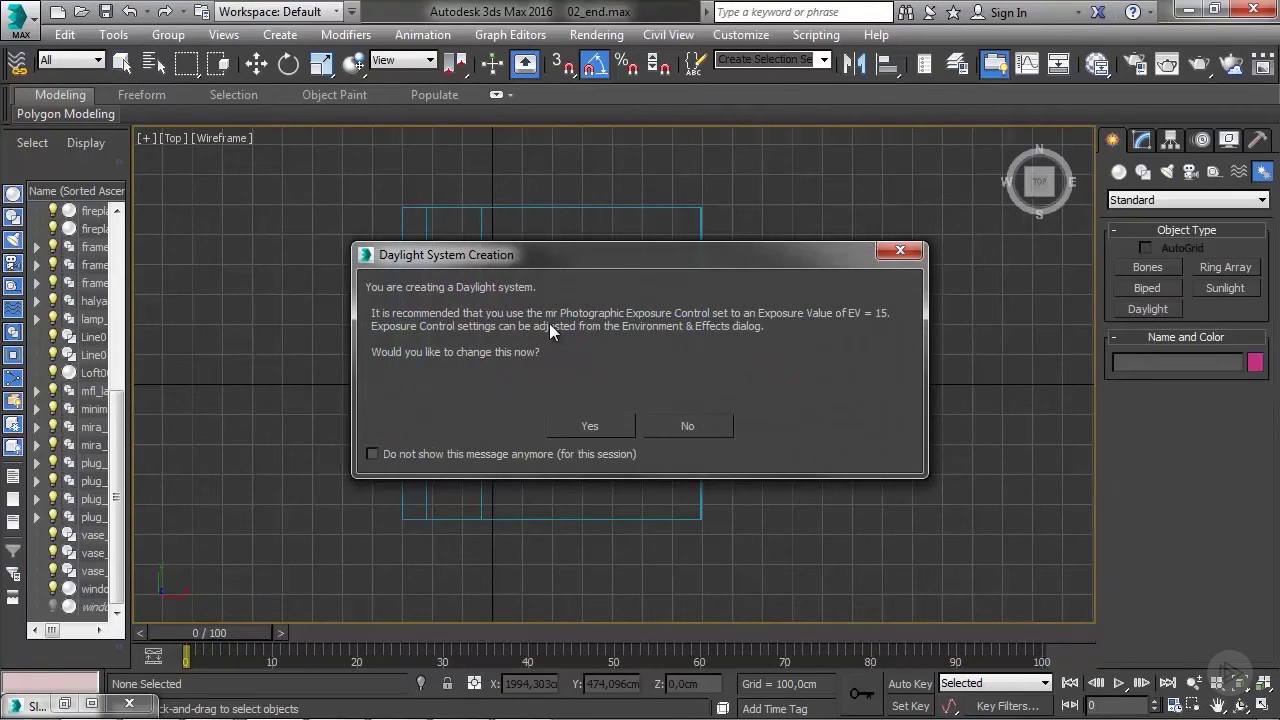
click(589, 426)
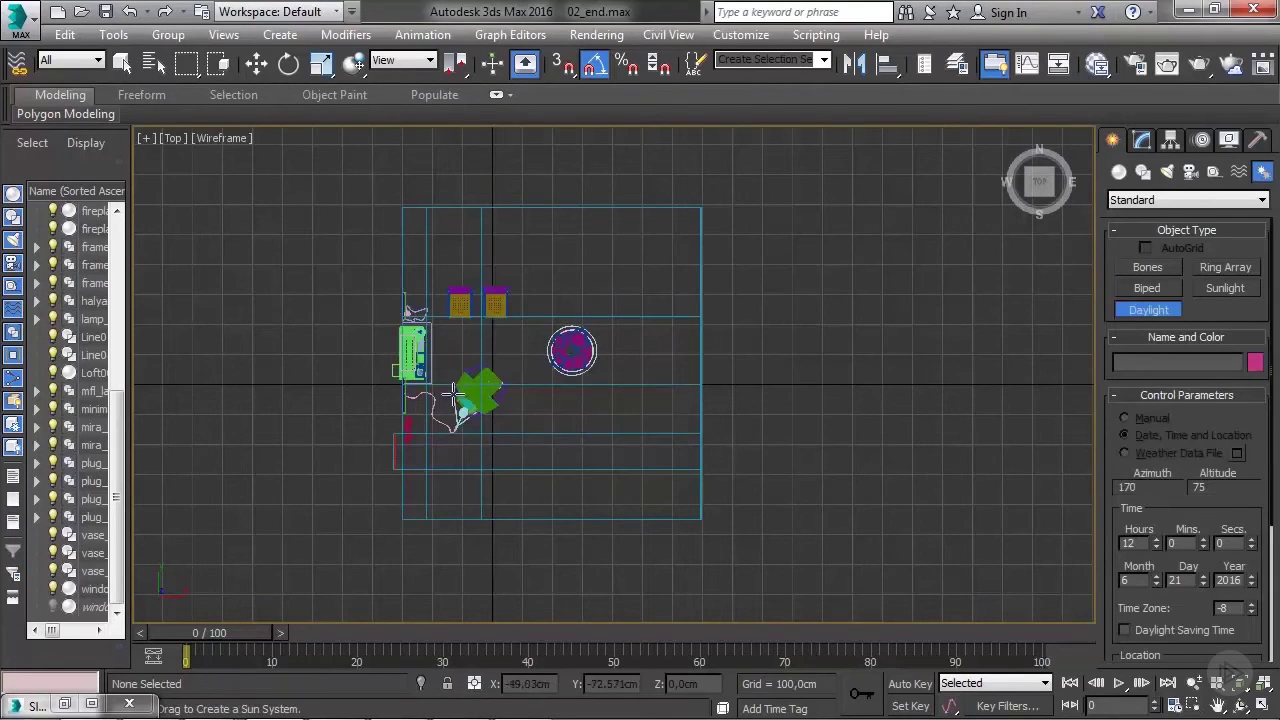
- Place the daylight compass just outside the room's fireplace wall and set the sun's distance from it
drag(376, 369, 376, 225)
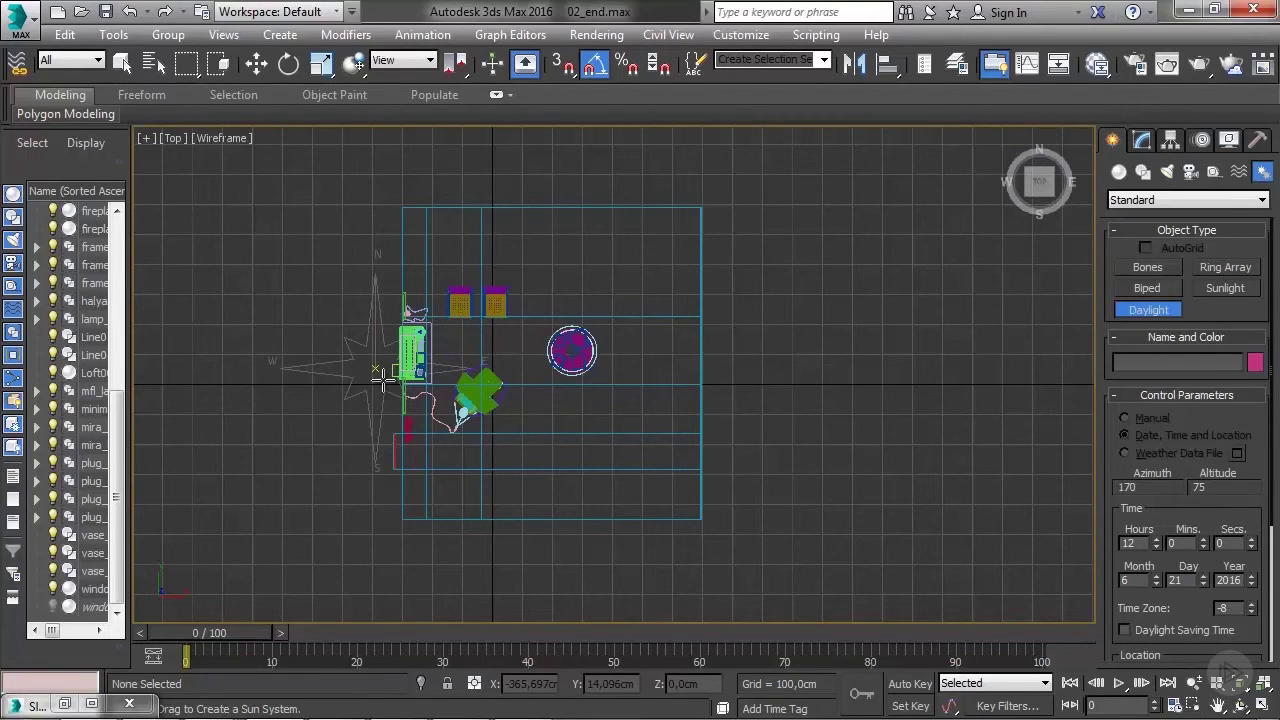
drag(383, 374, 380, 372)
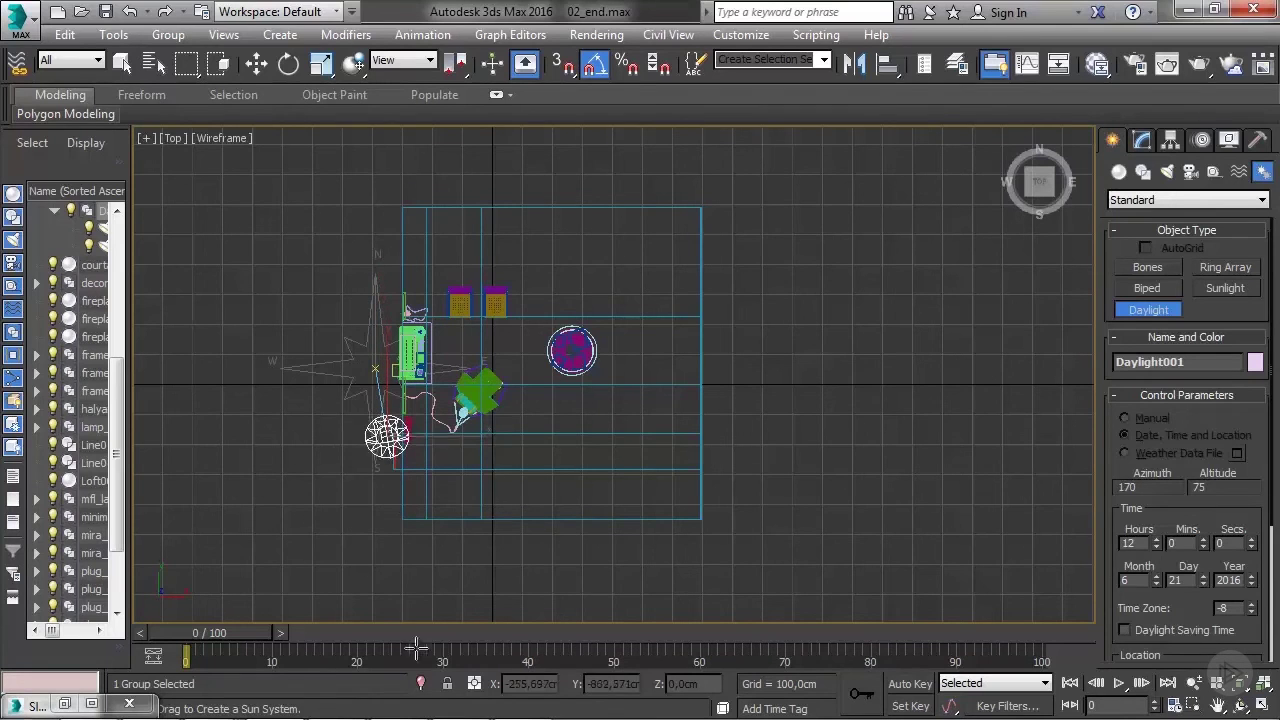
right_click(410, 510)
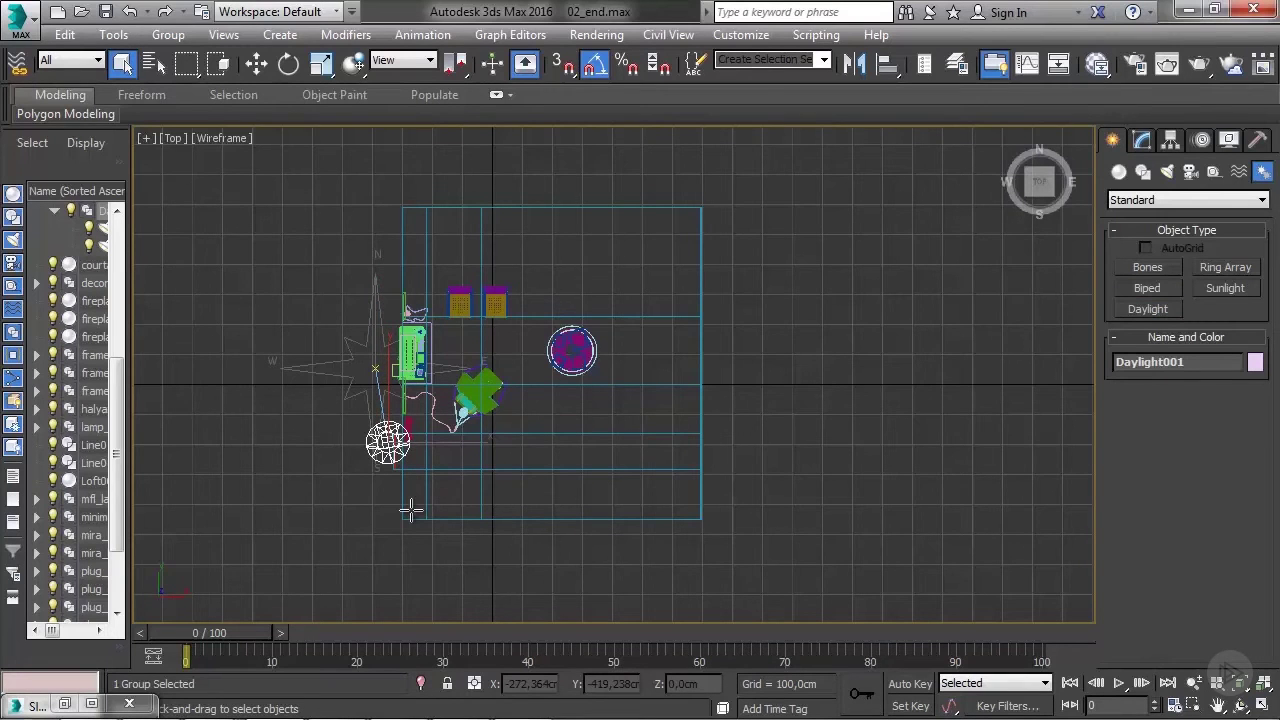
- Set the daylight's sunlight to mr Sun and its skylight to mr Sky, adding the mr Physical Sky environment map
key(f)
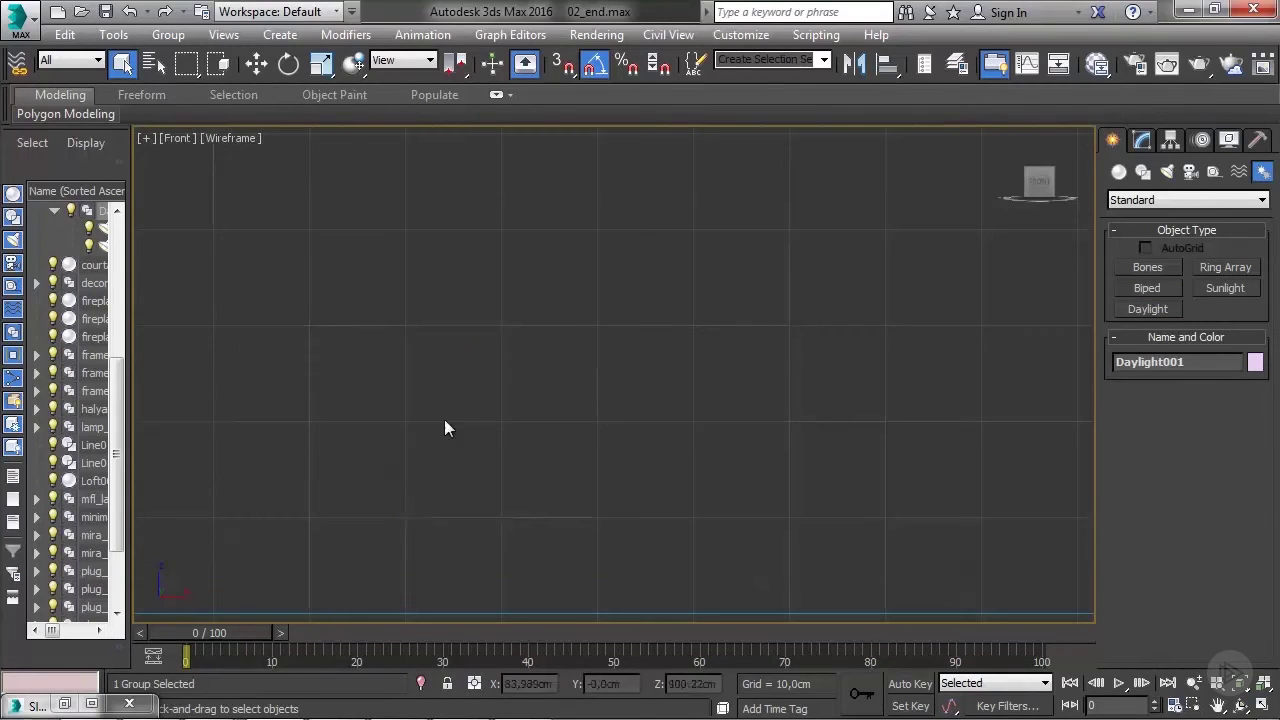
scroll(458, 403, down, 5)
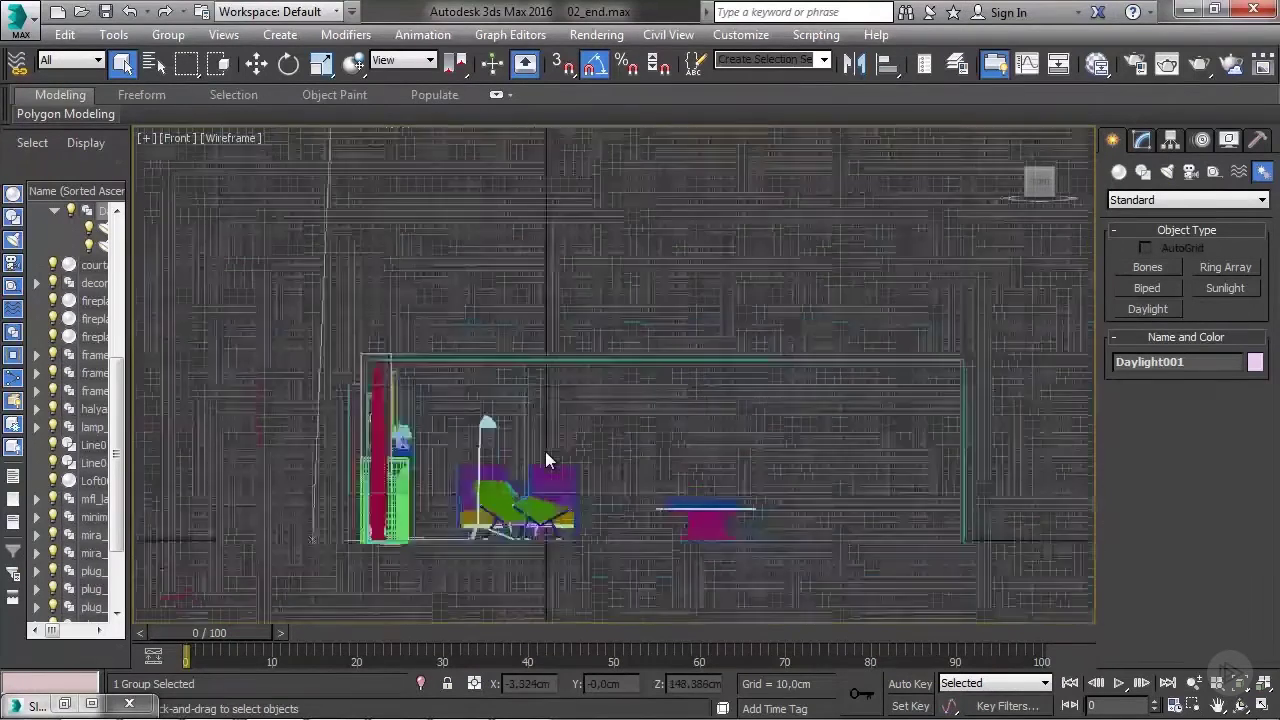
middle_drag(503, 350, 463, 398)
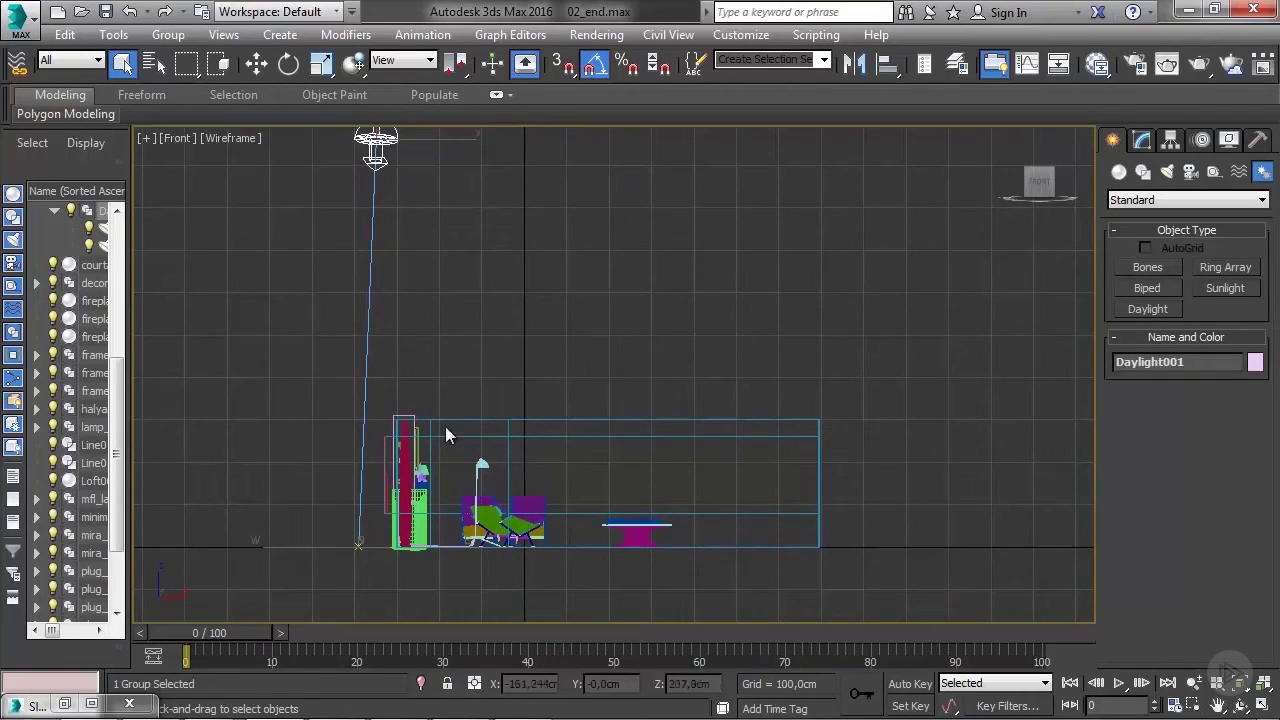
middle_drag(432, 370, 443, 409)
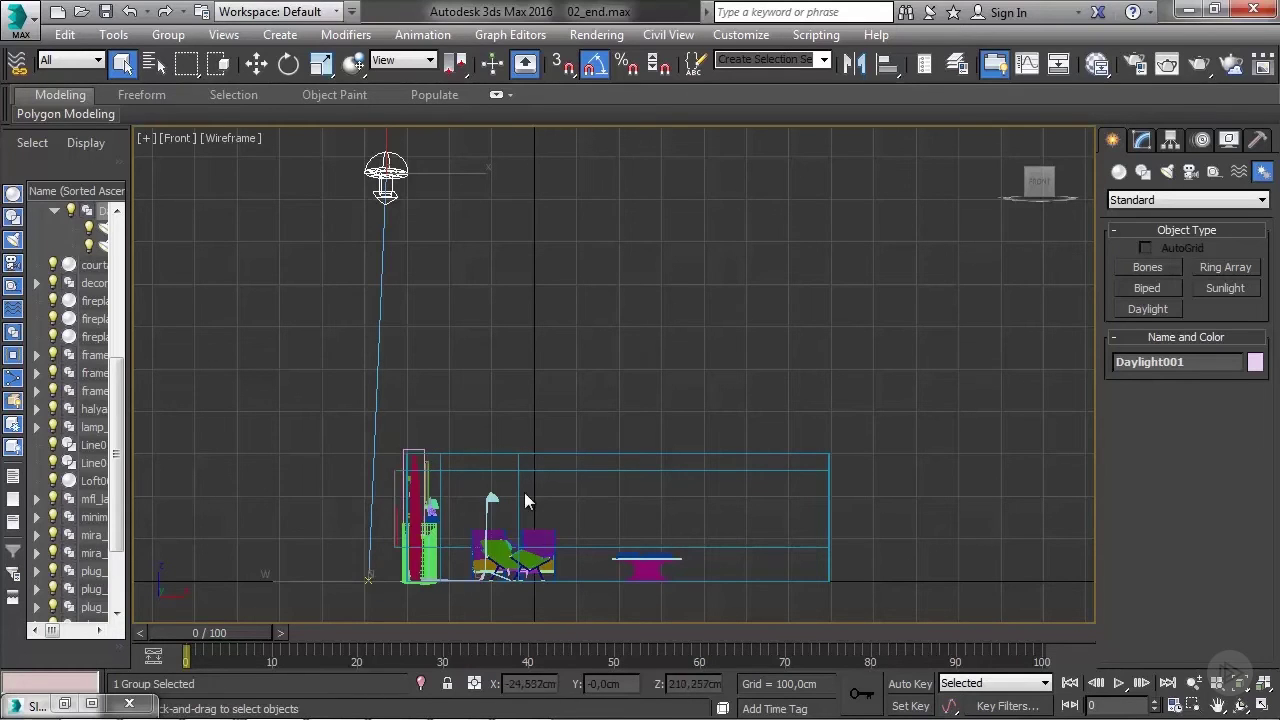
click(1142, 142)
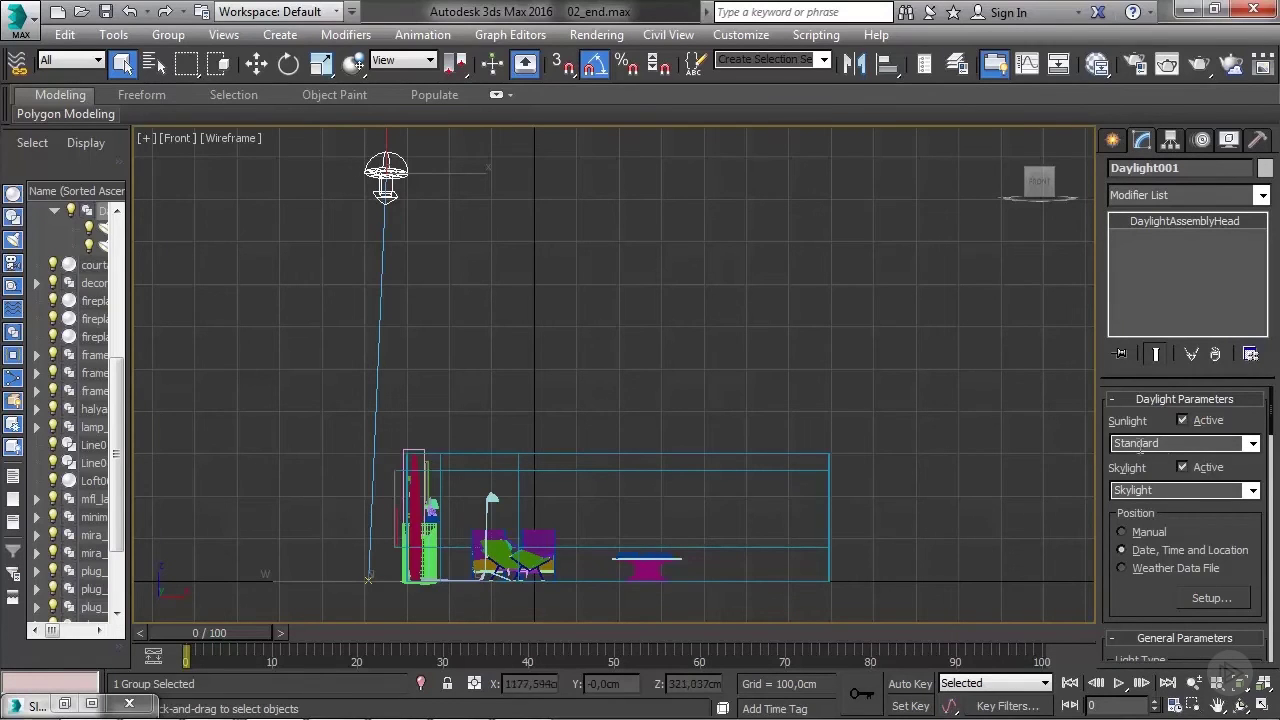
click(1251, 444)
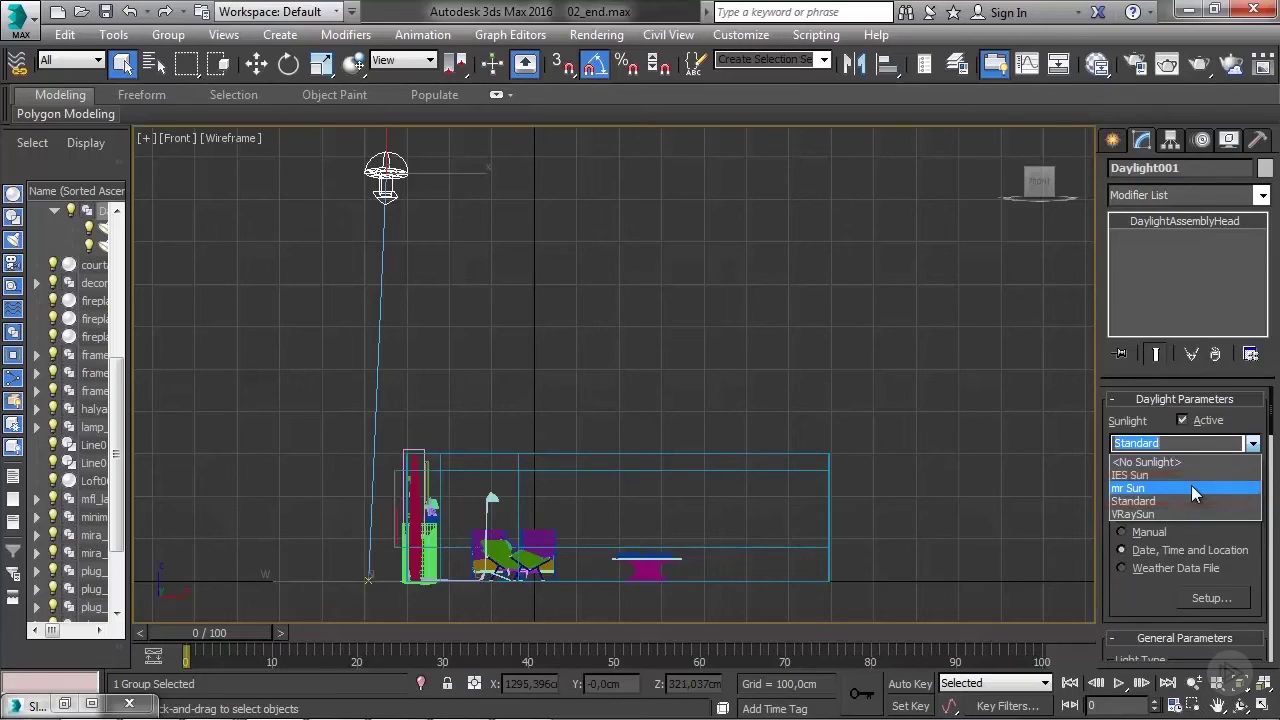
click(1191, 487)
click(1251, 490)
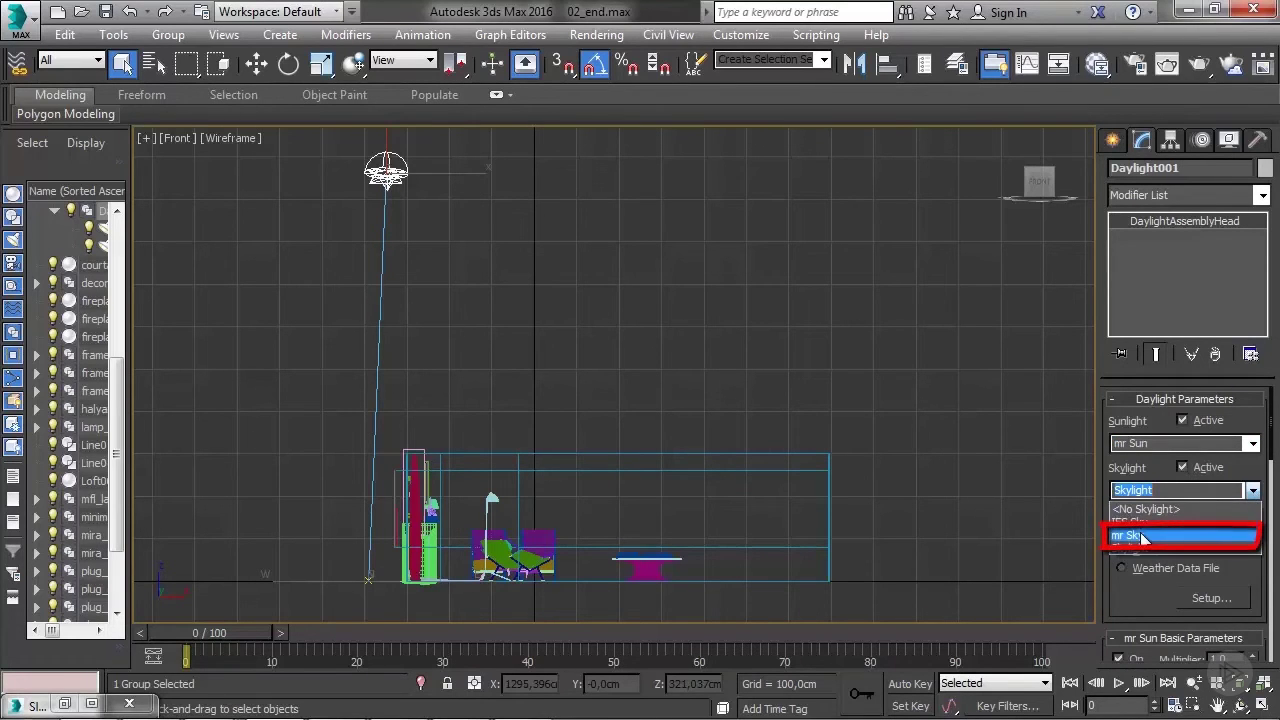
click(1143, 537)
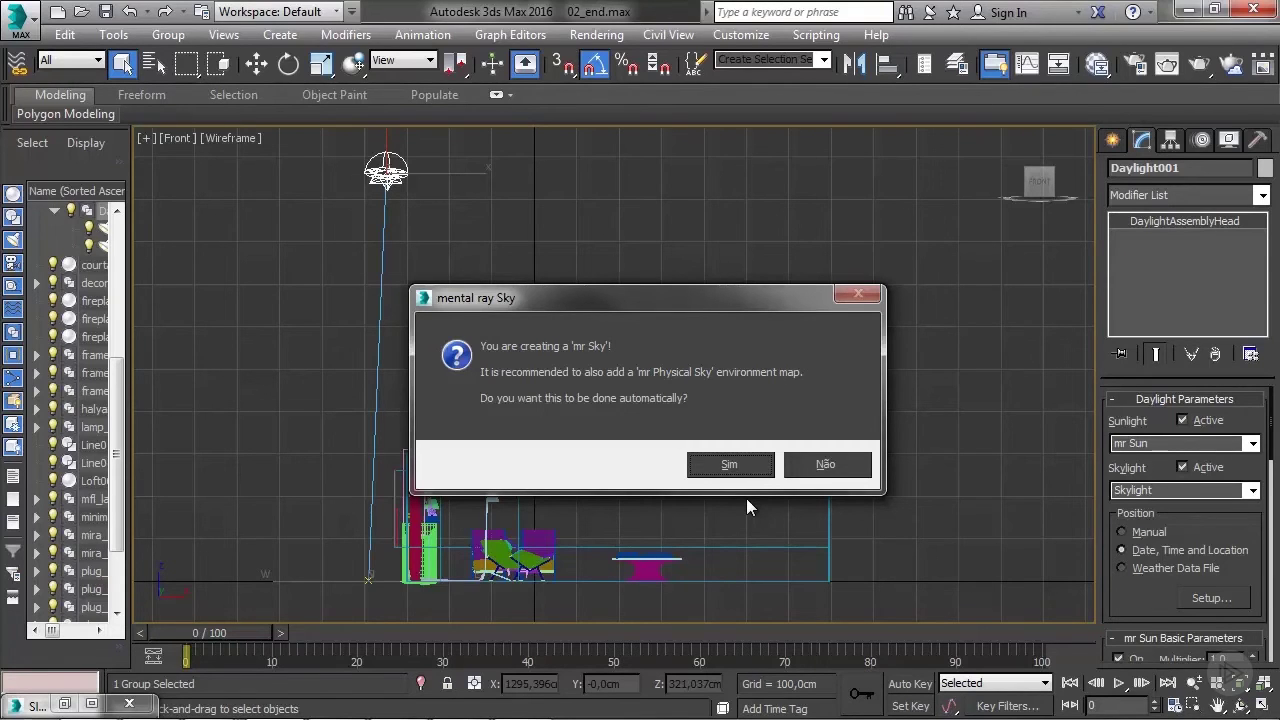
click(752, 470)
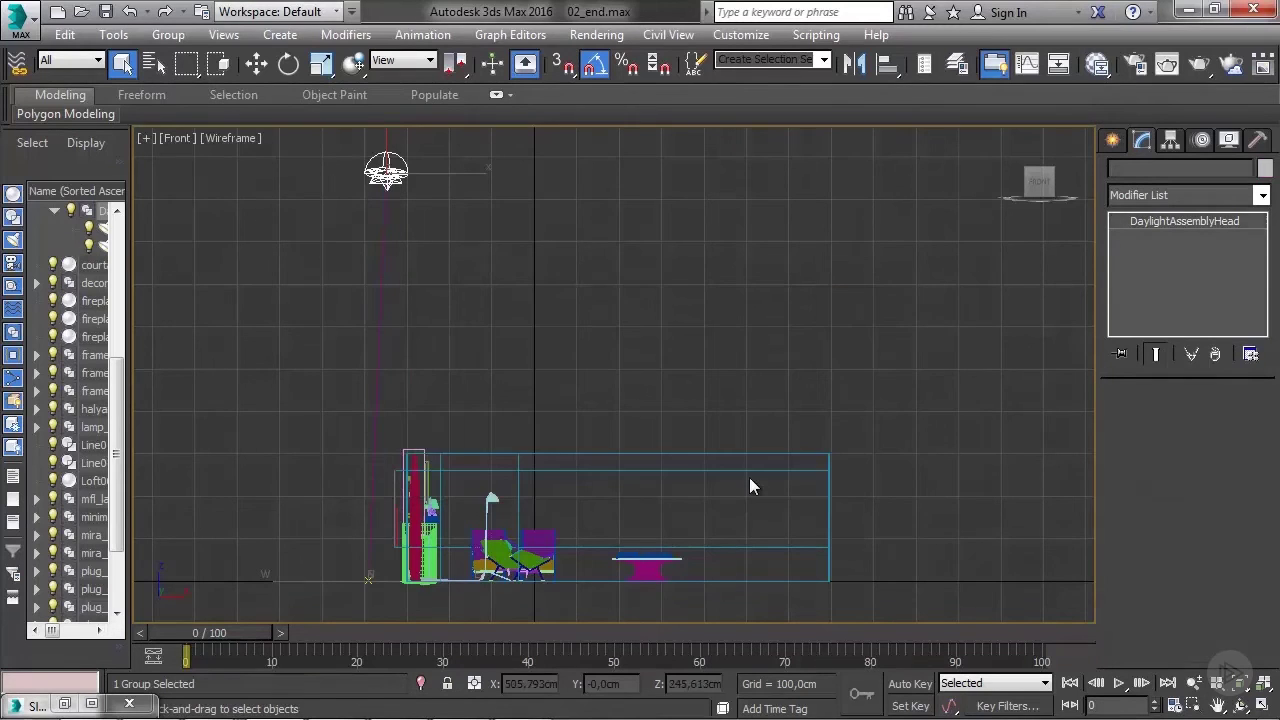
- Try manual sun positioning by moving the daylight head lower and closer to the room in the Front view
middle_drag(457, 531, 520, 530)
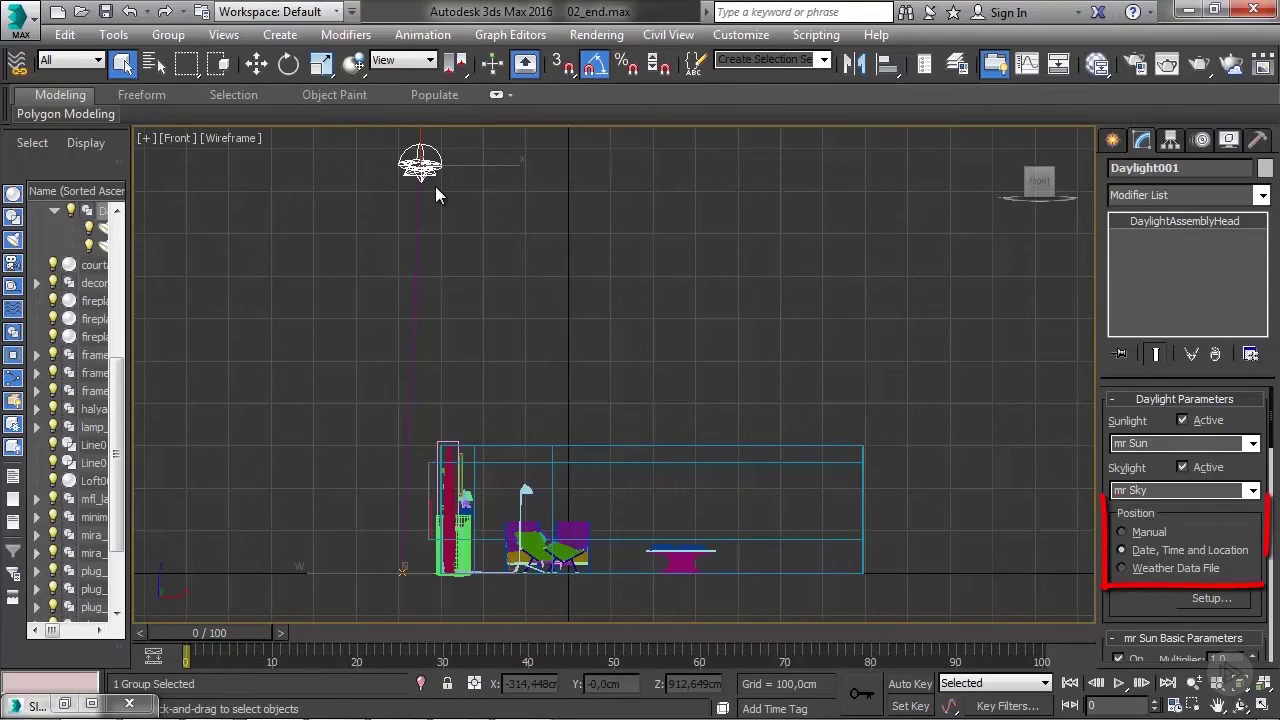
click(1121, 532)
key(w)
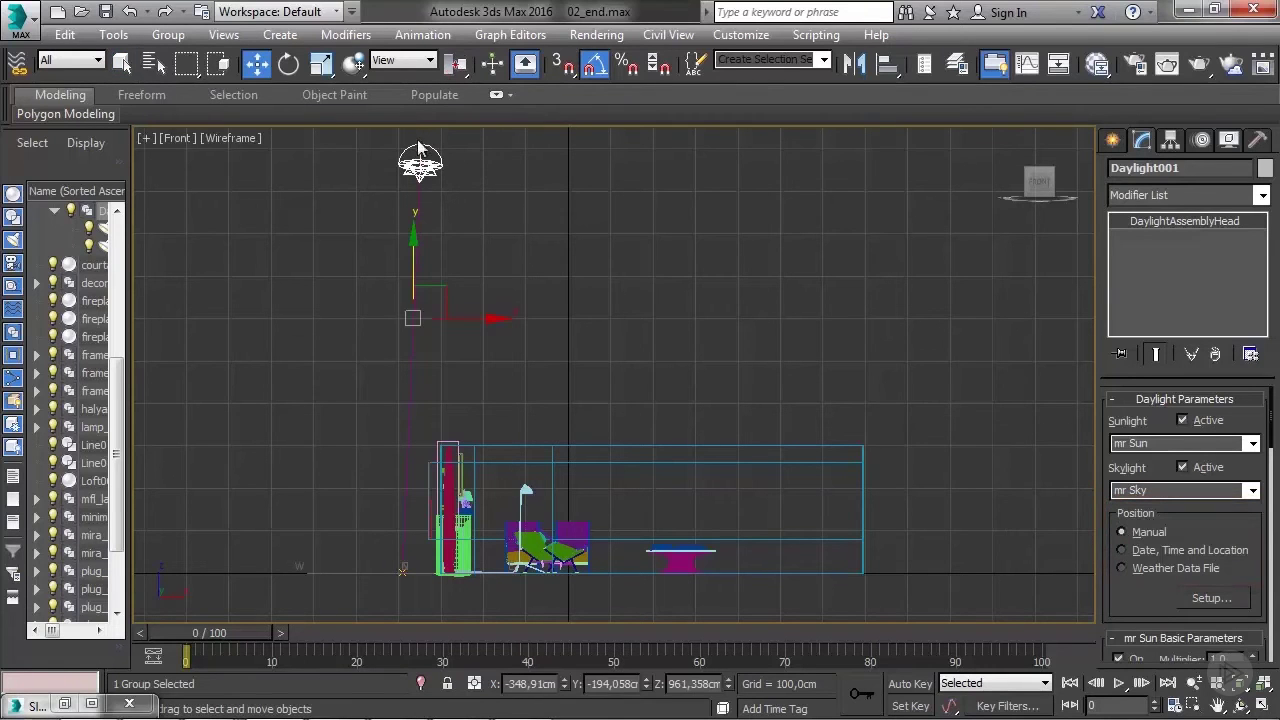
drag(445, 290, 458, 377)
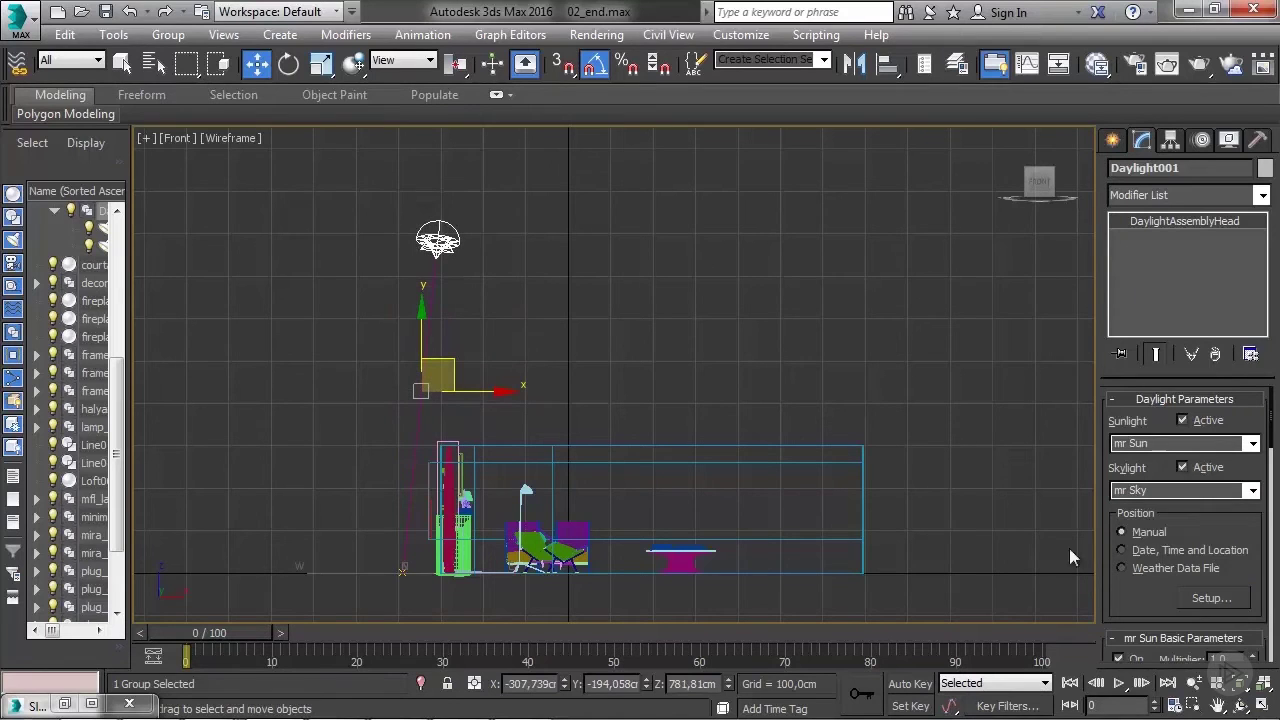
- Set the daylight position to Date, Time and Location and open its setup parameters
click(1127, 552)
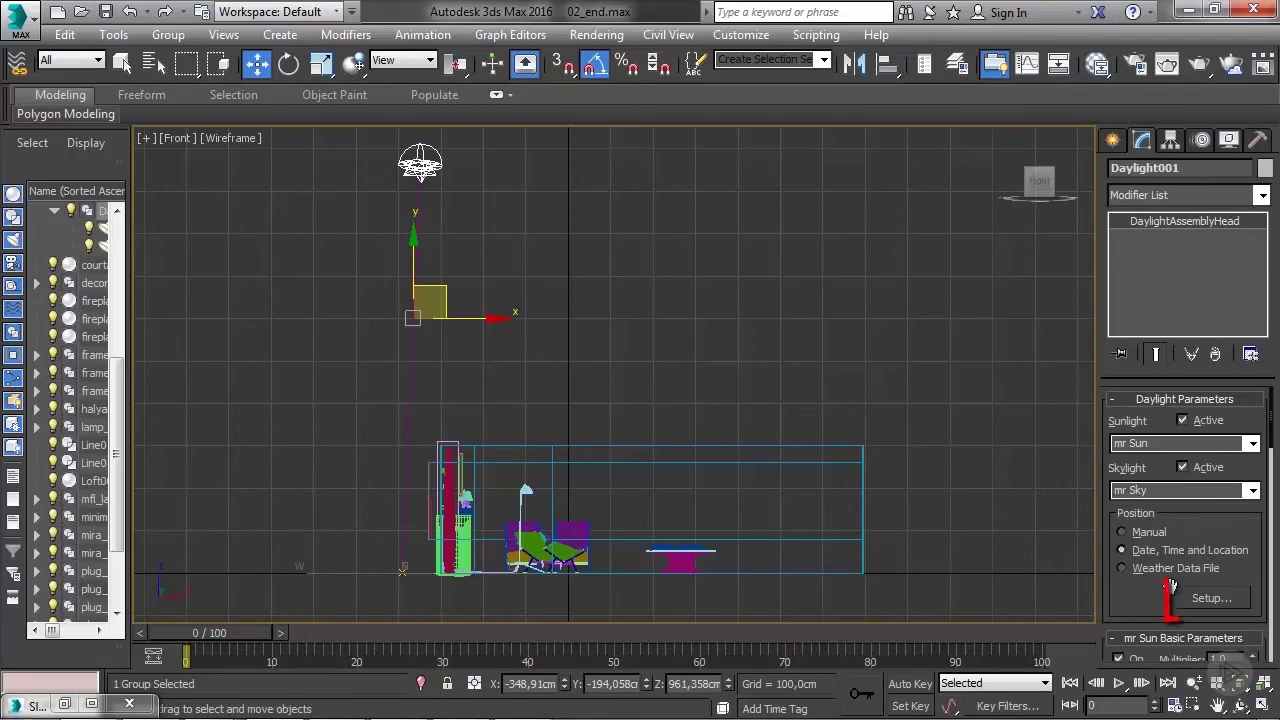
click(1197, 596)
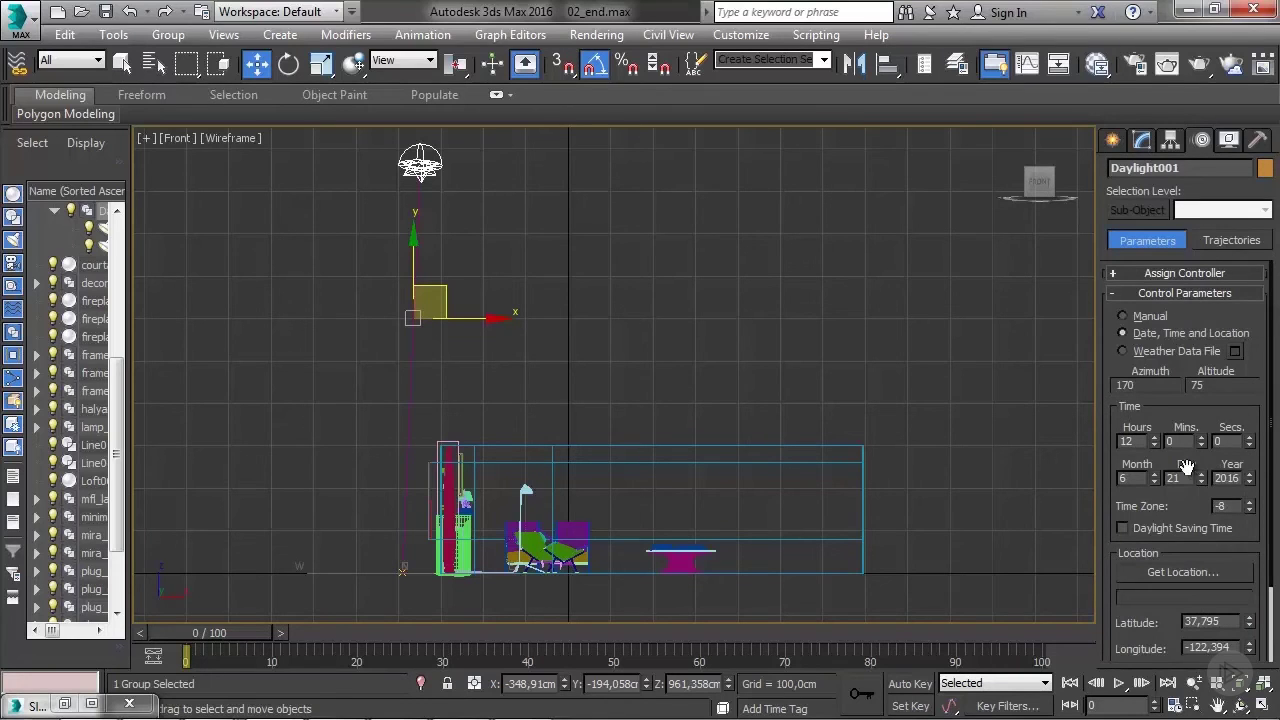
- Try several North American cities, ending with Samsville, IL, as the daylight's geographic location, and discard the choice
click(1178, 572)
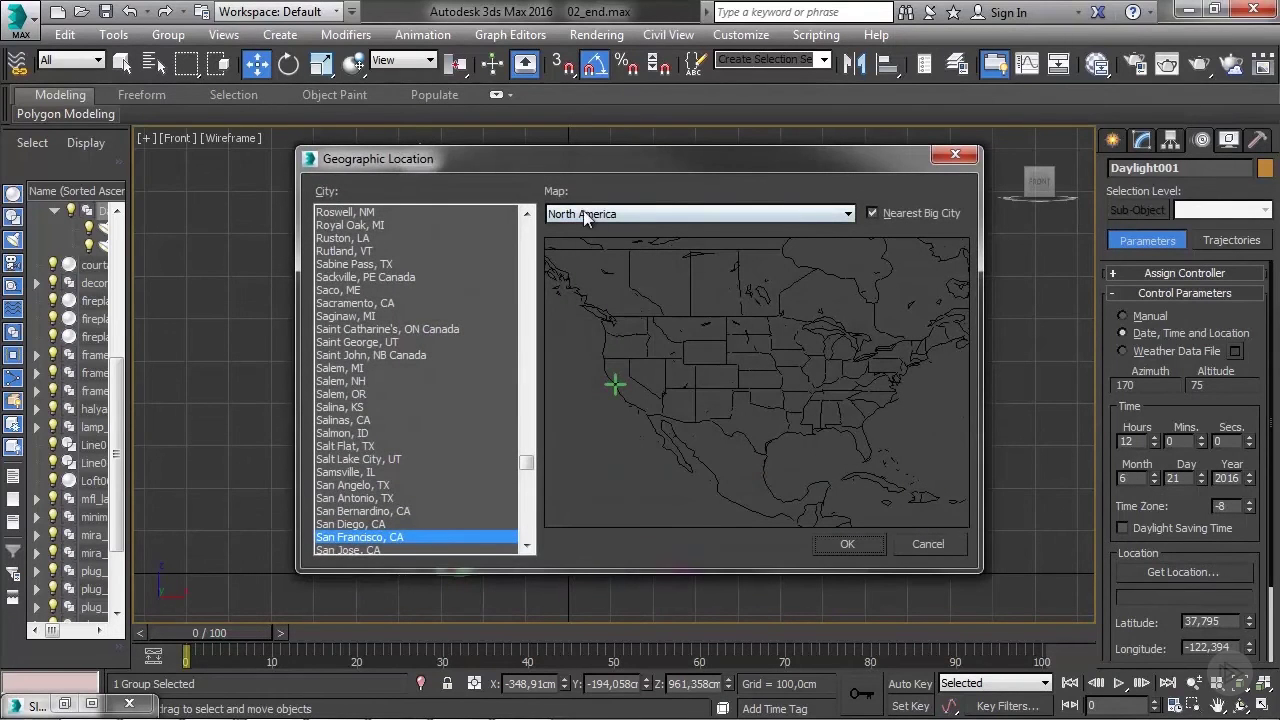
click(338, 433)
click(378, 343)
click(378, 280)
click(368, 408)
click(398, 472)
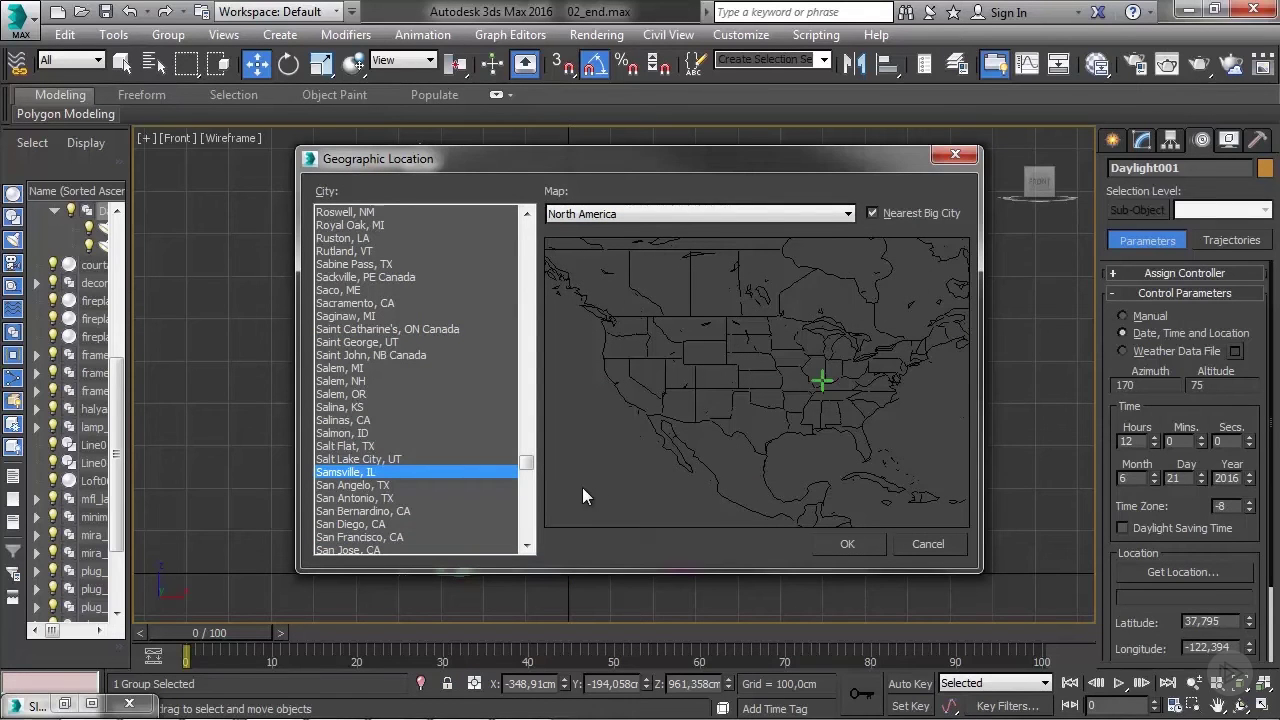
click(929, 548)
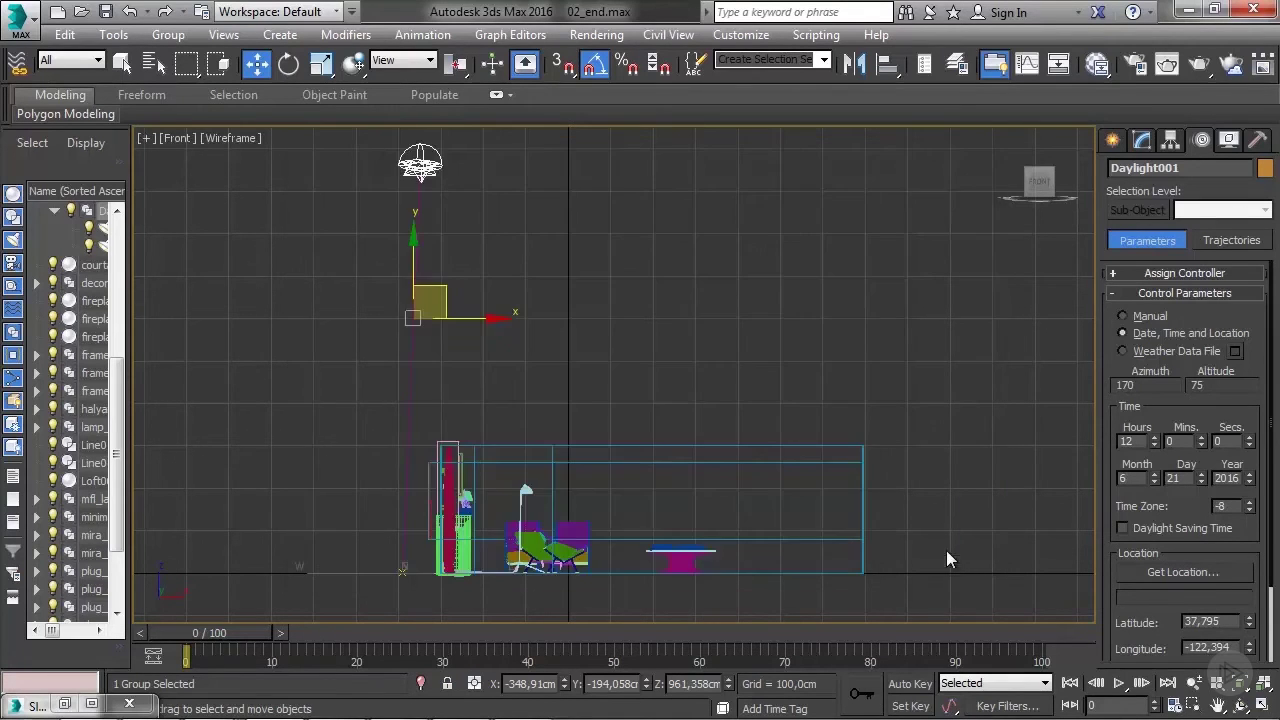
- Set the daylight's time to 9 hours
click(1154, 445)
click(1154, 445)
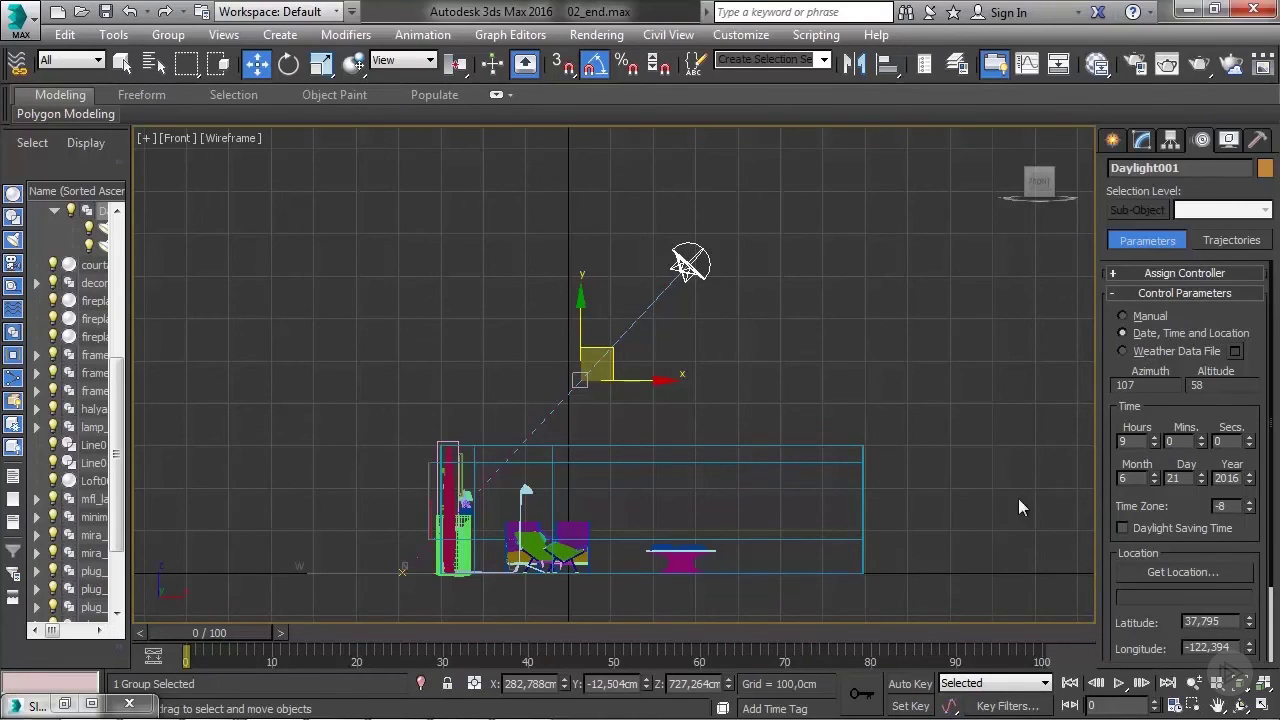
middle_drag(689, 429, 684, 383)
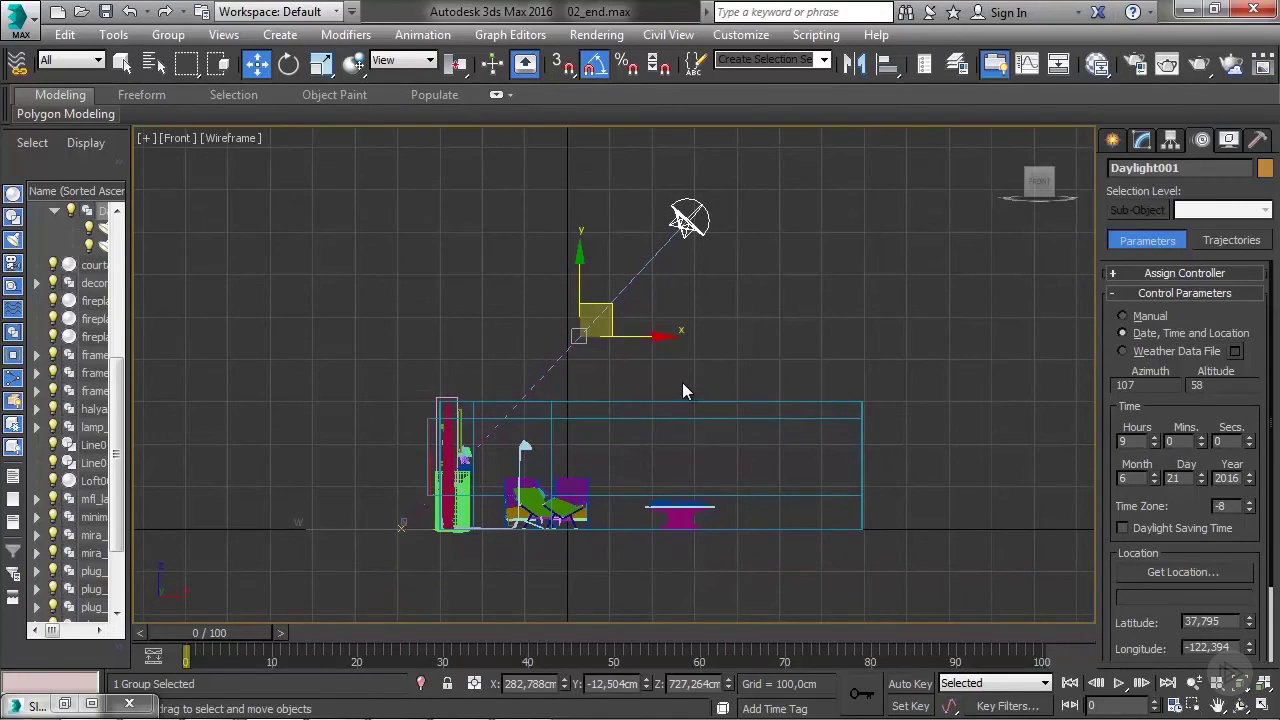
- Set the daylight's north direction to 144 so the sun sits outside the window wall in the Top view
key(t)
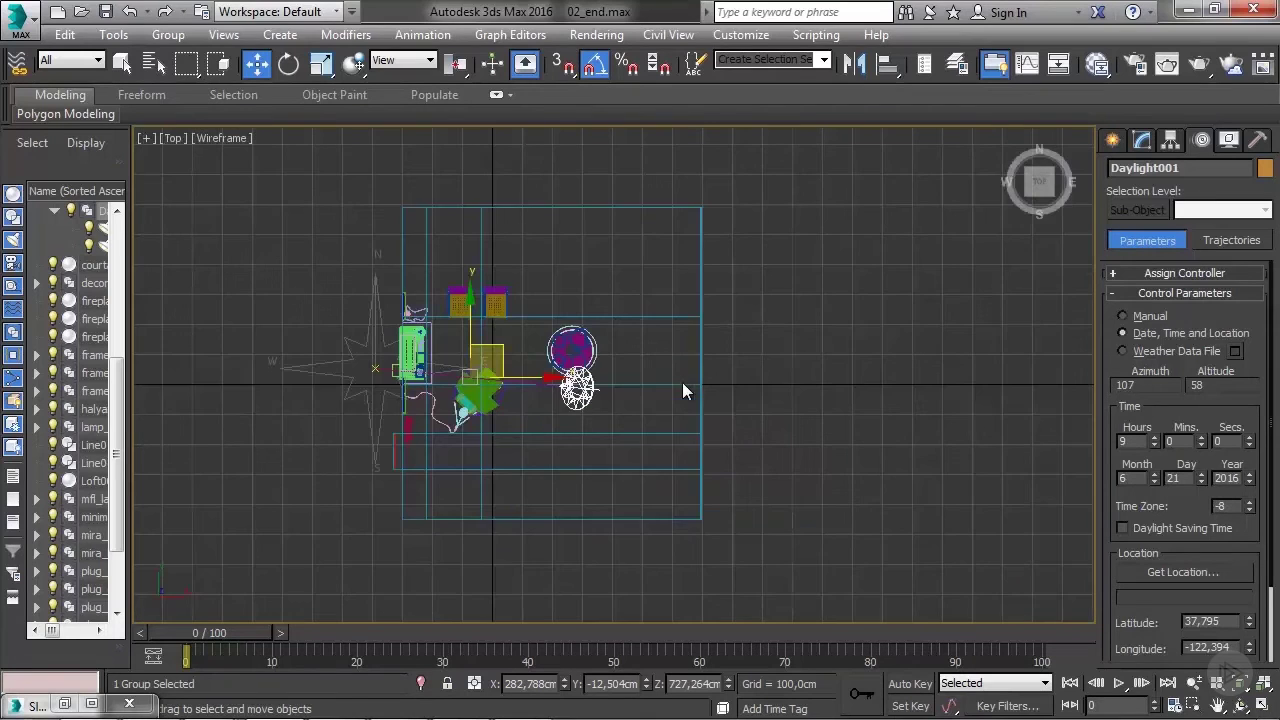
middle_drag(531, 417, 572, 411)
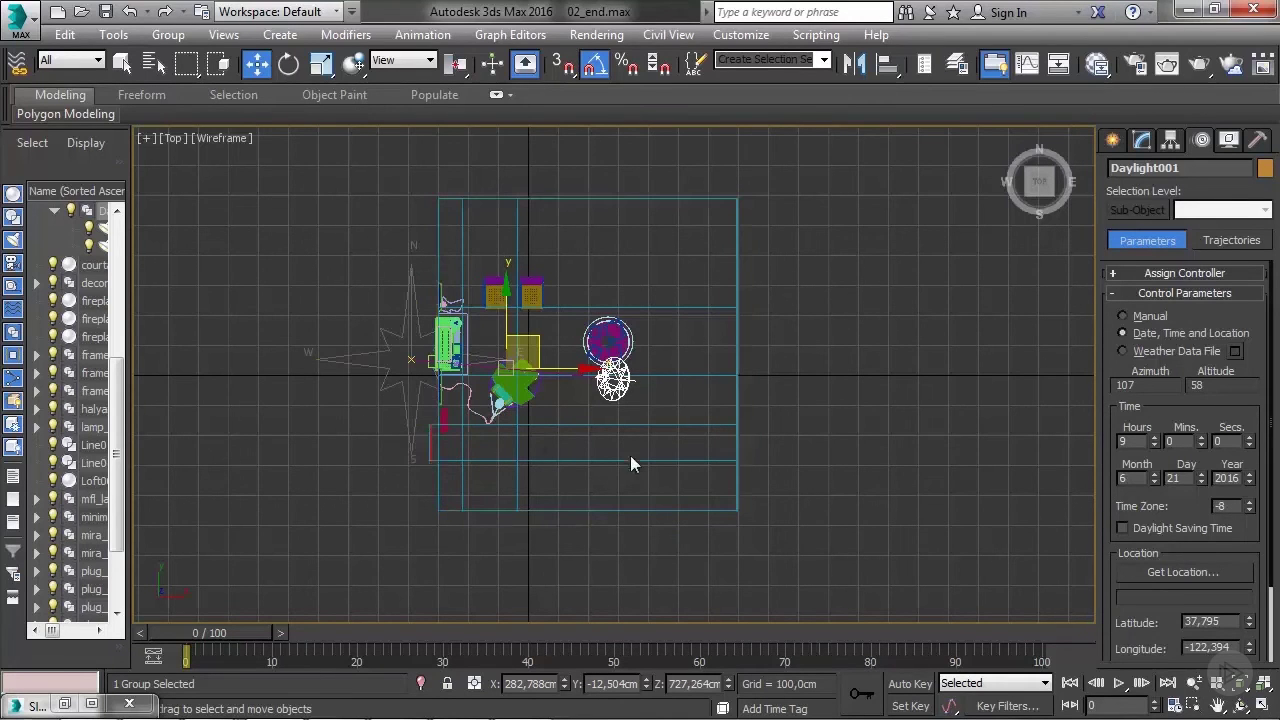
drag(1103, 551, 1106, 371)
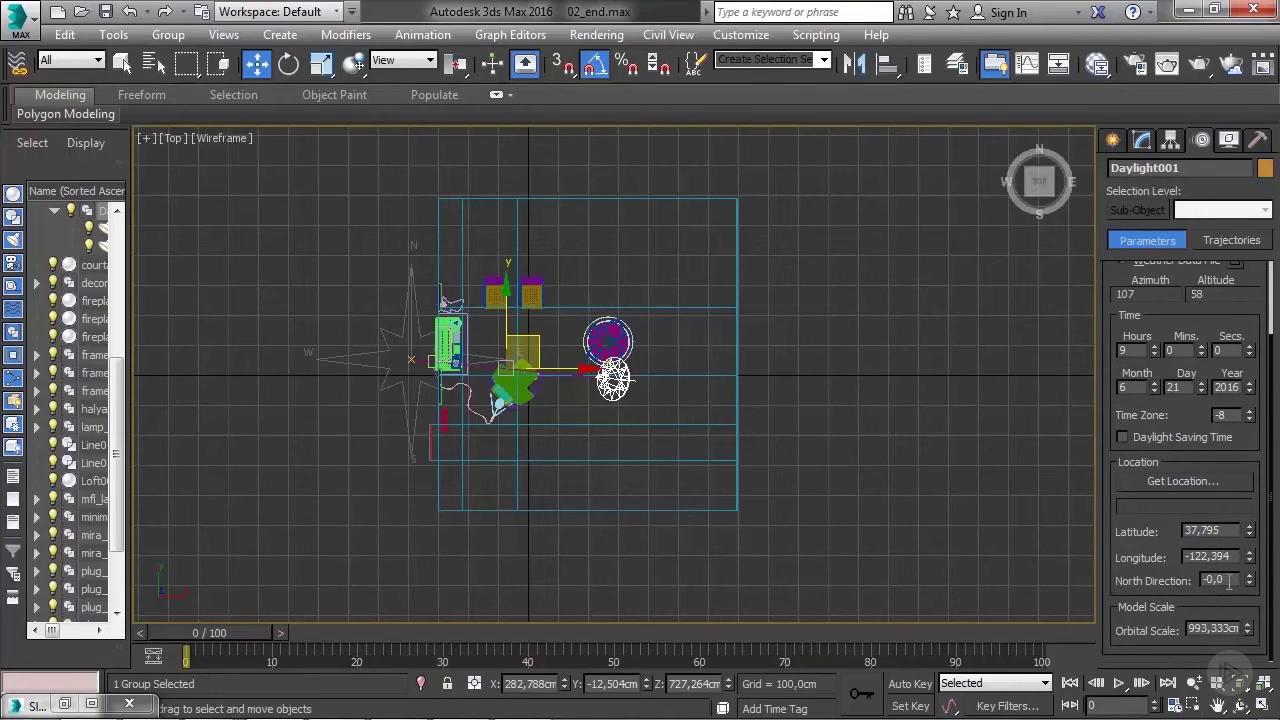
mouse_move(1249, 580)
mouse_down()
mouse_move(1234, 470)
mouse_move(1256, 597)
mouse_up()
drag(1252, 569, 1236, 432)
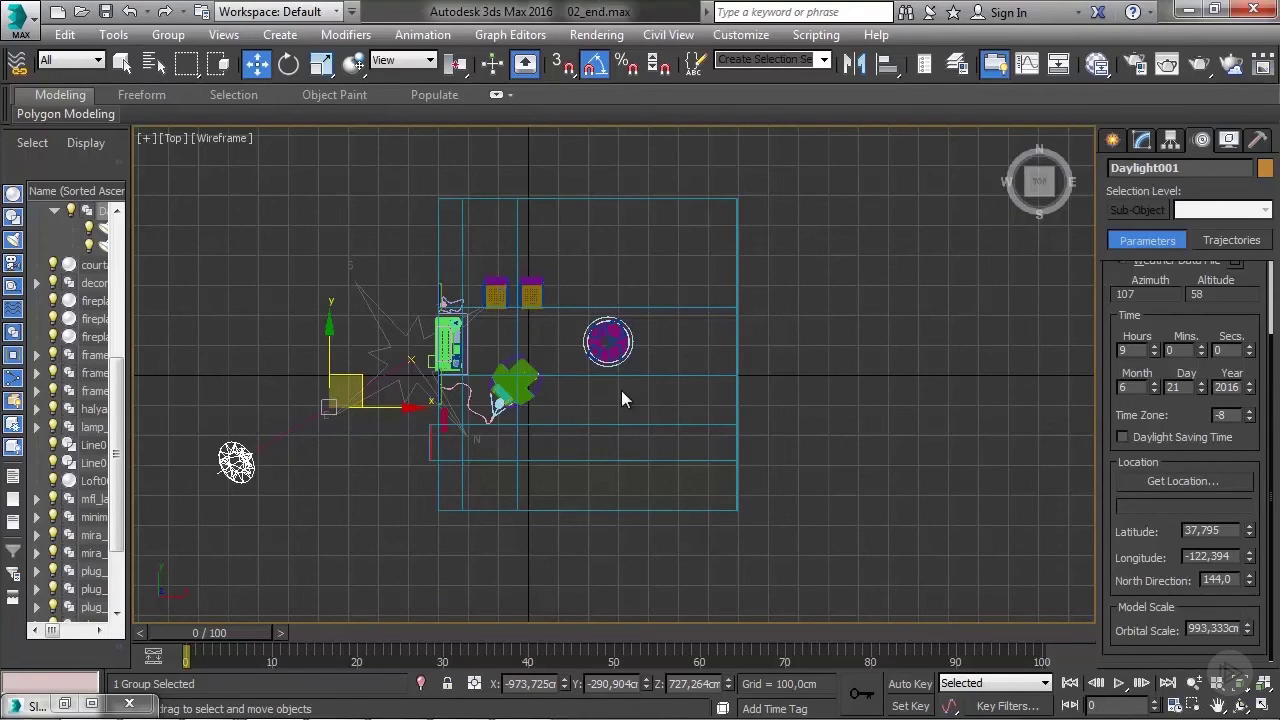
- Draw an mr Sky Portal light in the Front view, spanning roughly the room's height from the fireplace to beyond the floor lamp
key(alt+w)
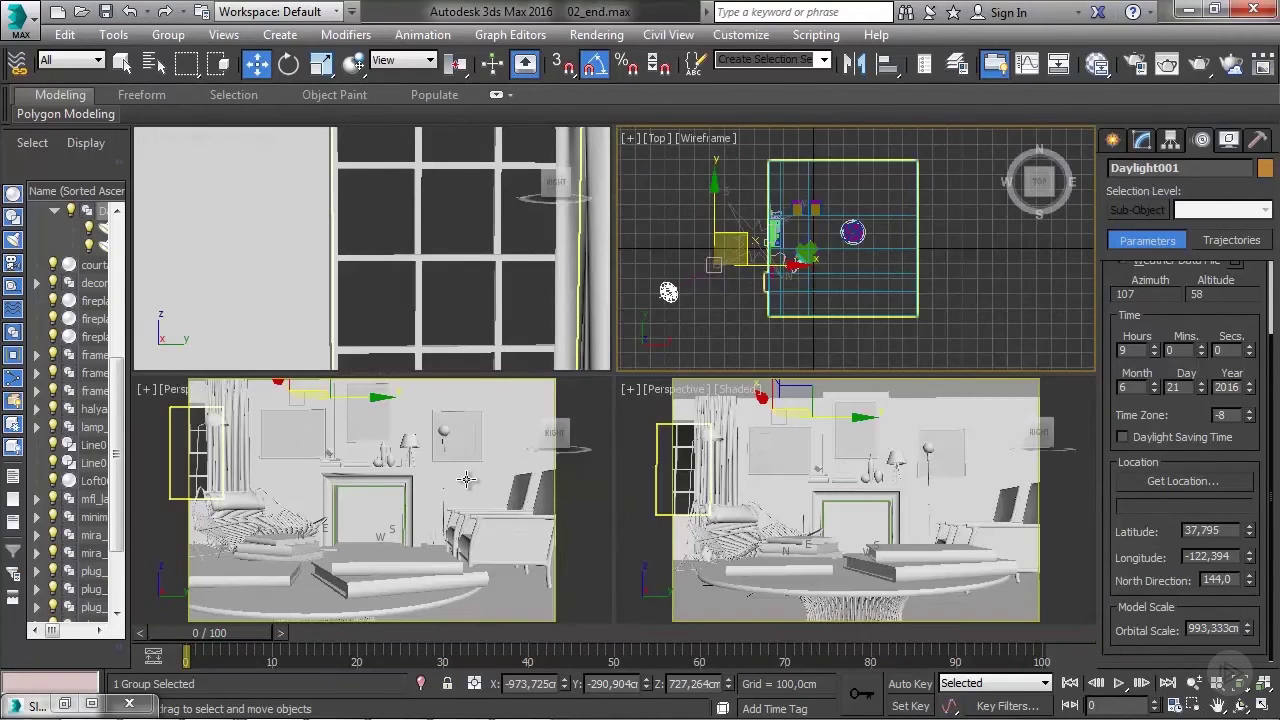
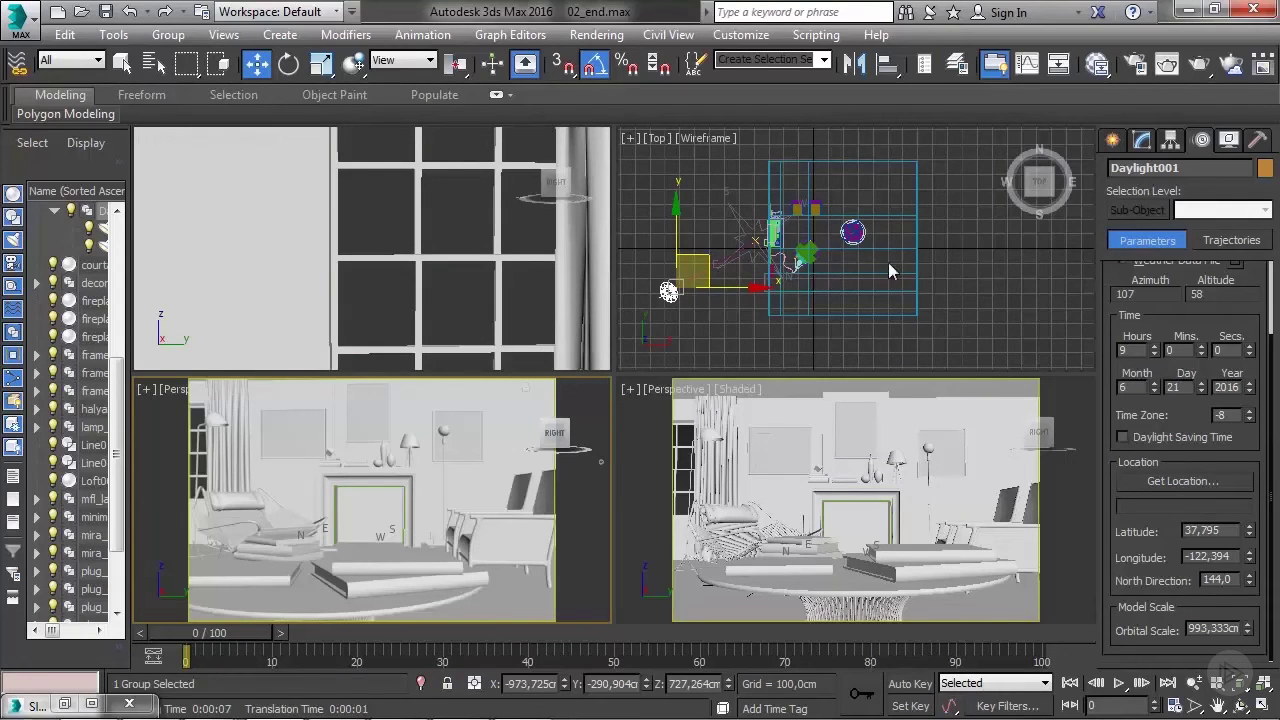
click(1113, 143)
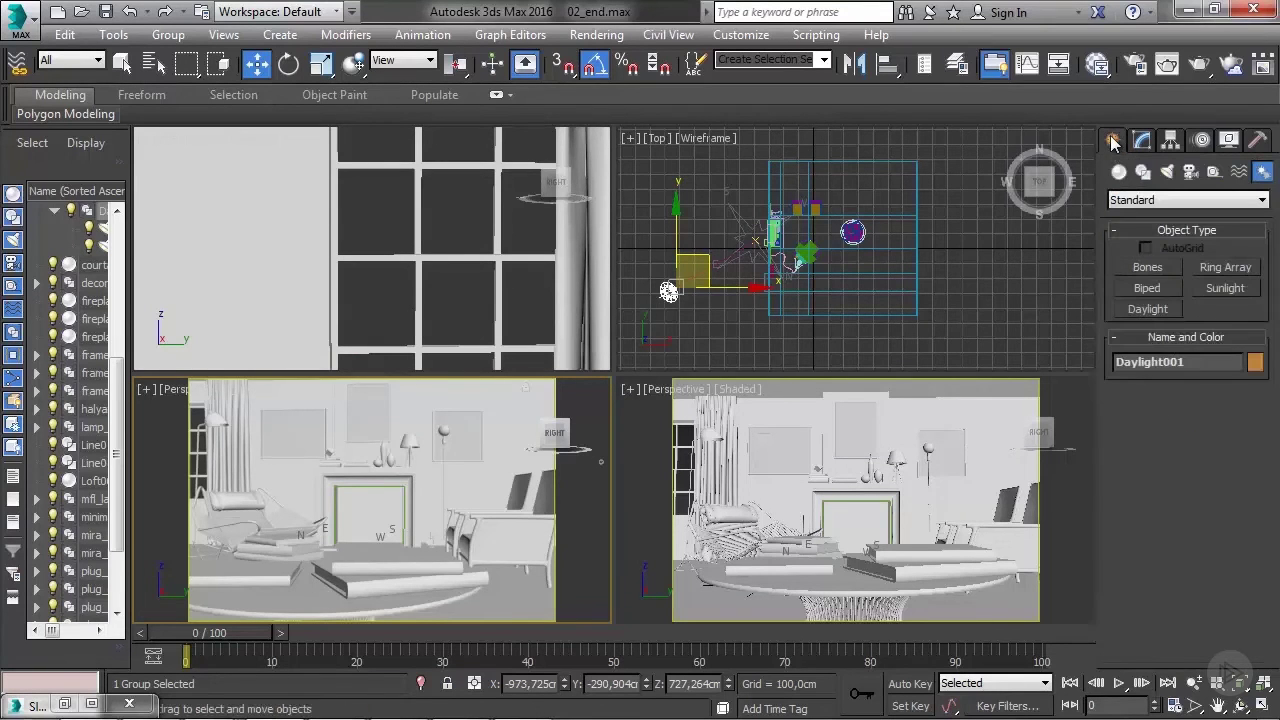
click(1167, 172)
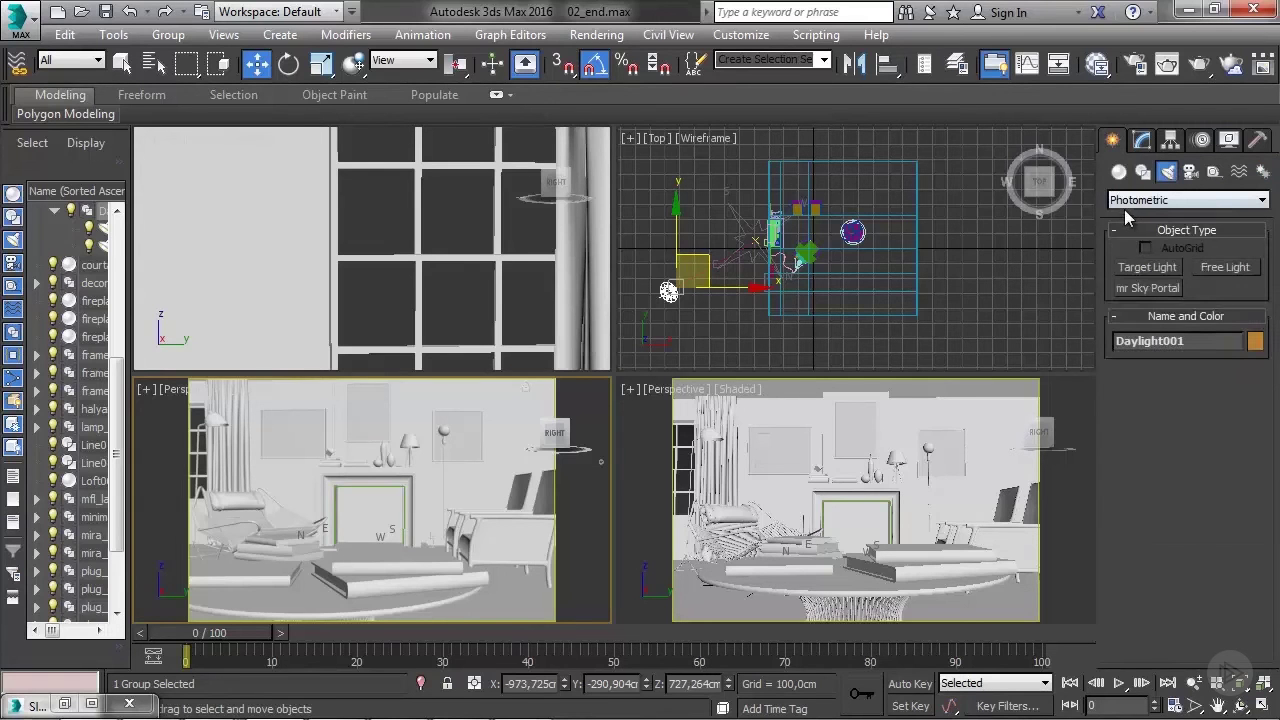
click(1150, 289)
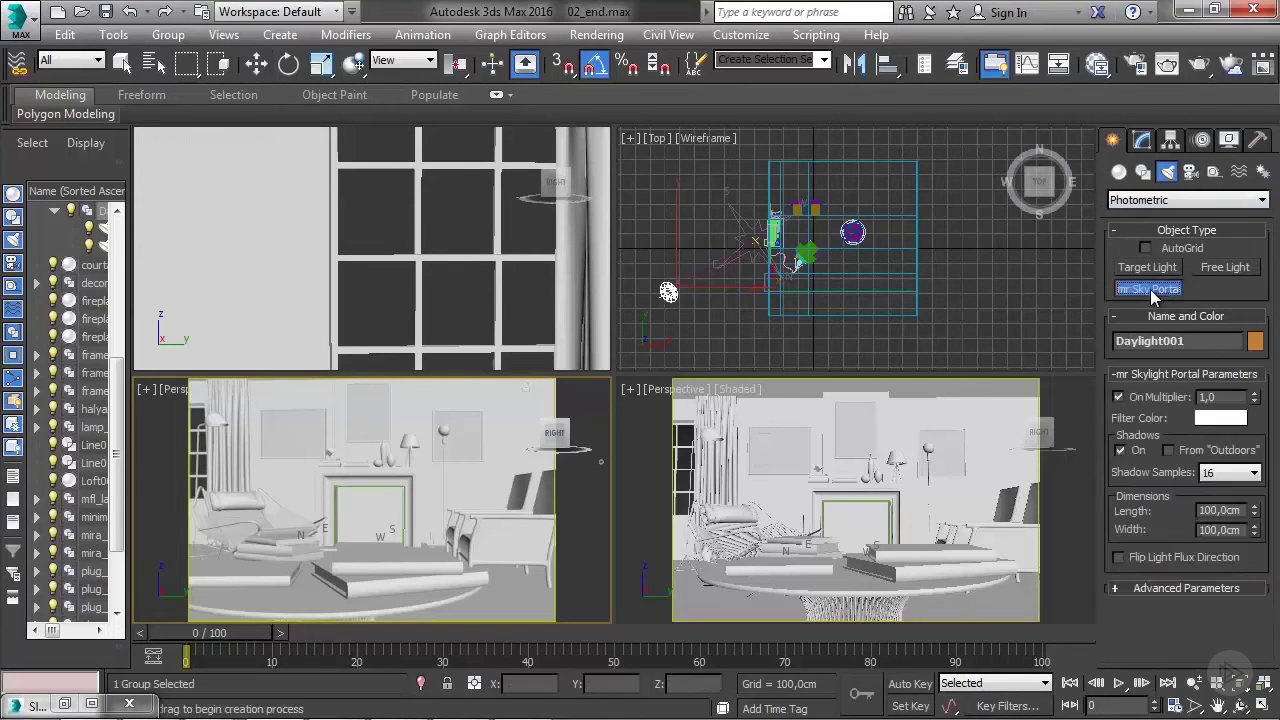
click(860, 234)
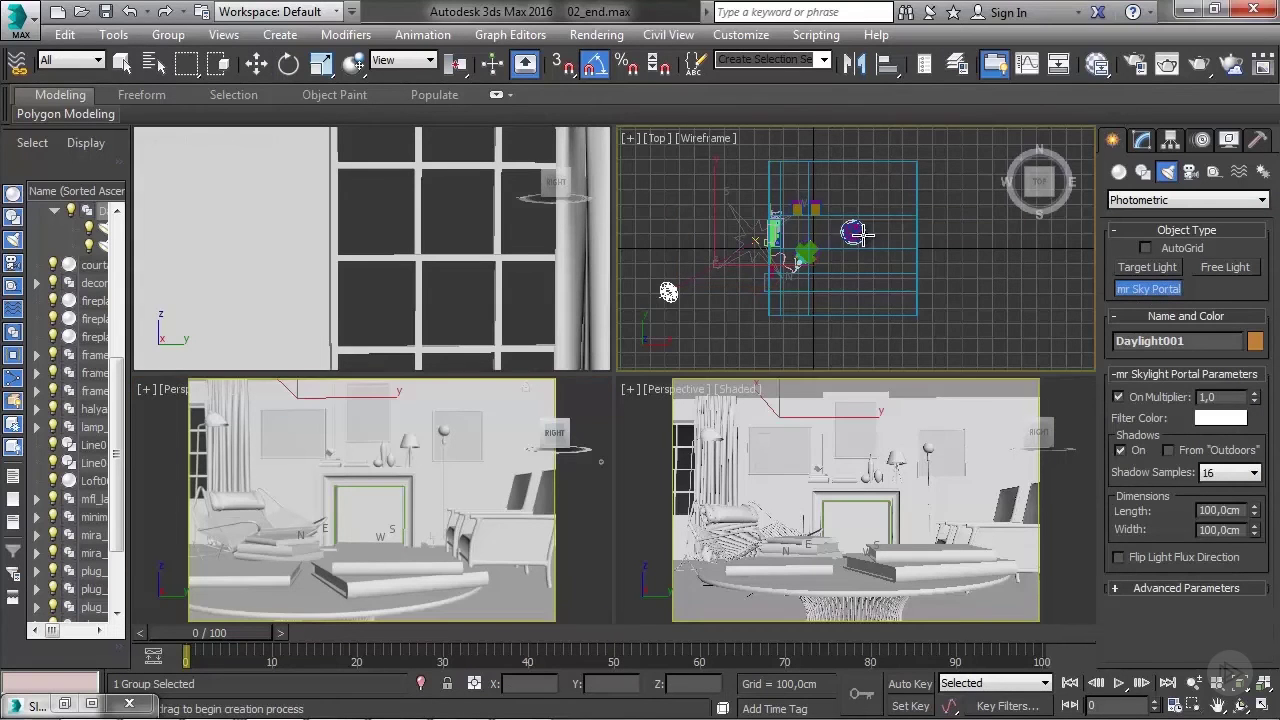
key(f)
key(alt+w)
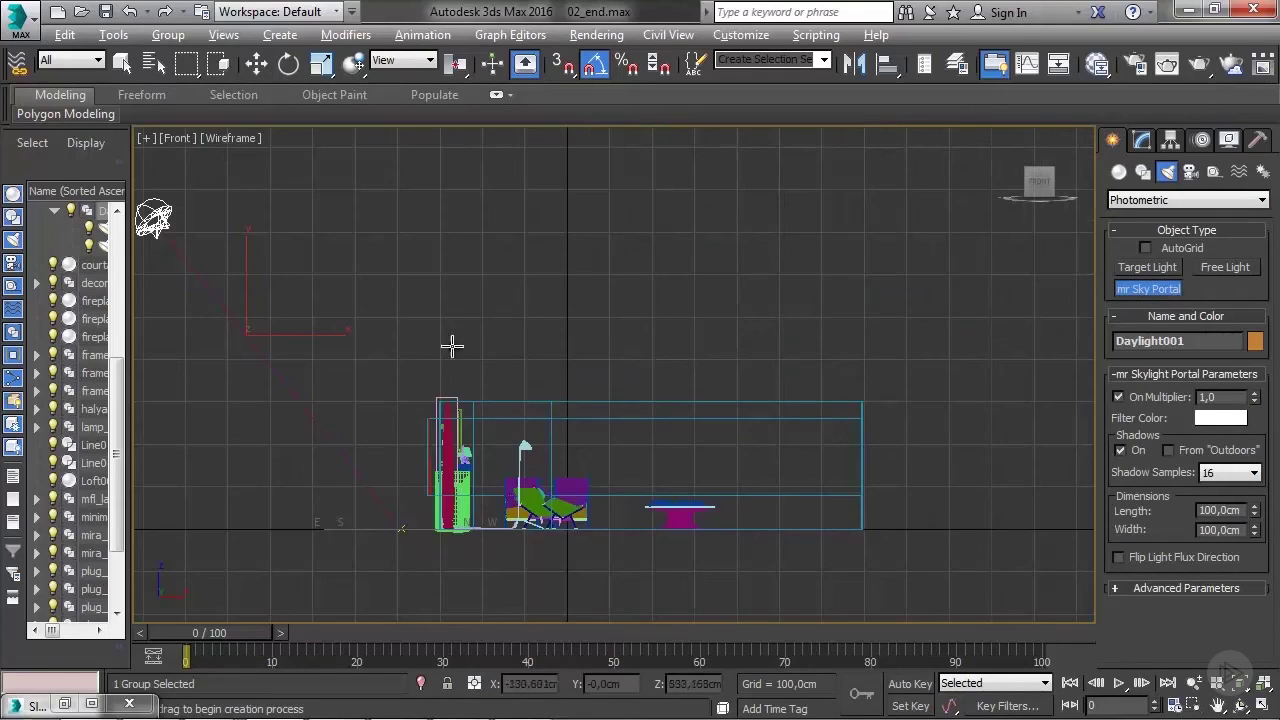
scroll(489, 263, up, 5)
scroll(509, 309, down, 2)
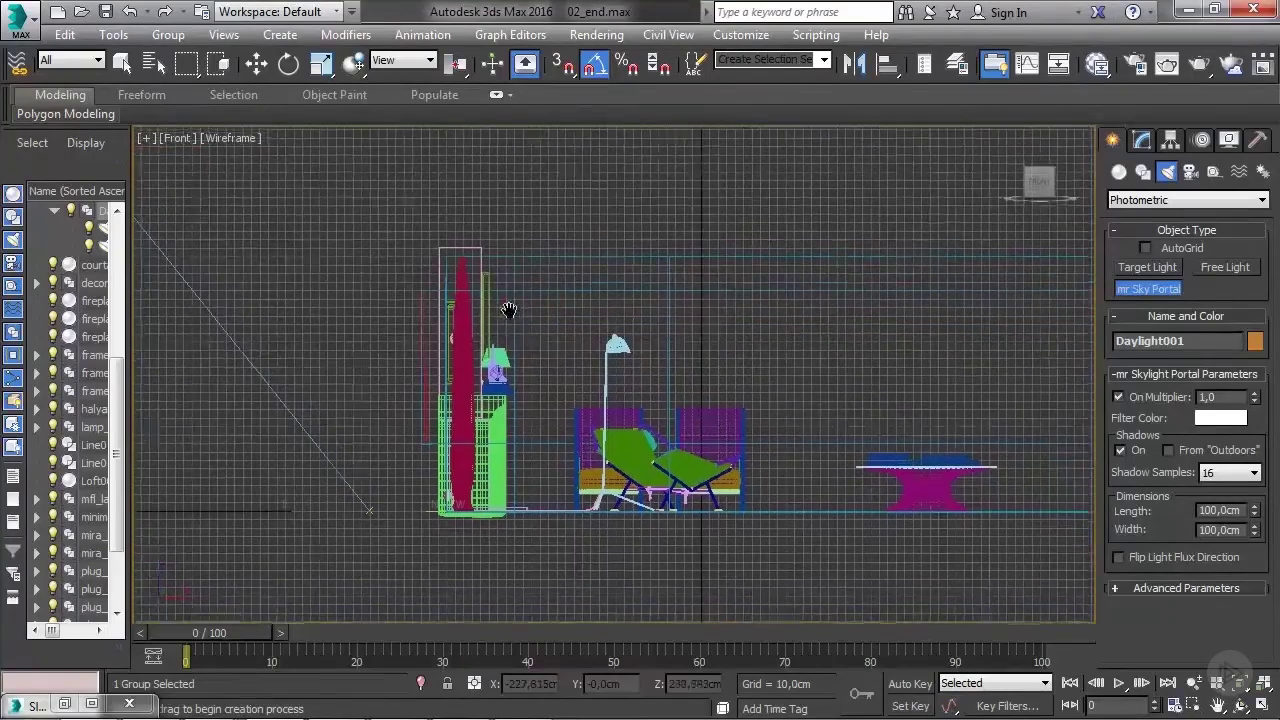
drag(506, 282, 676, 515)
key(w)
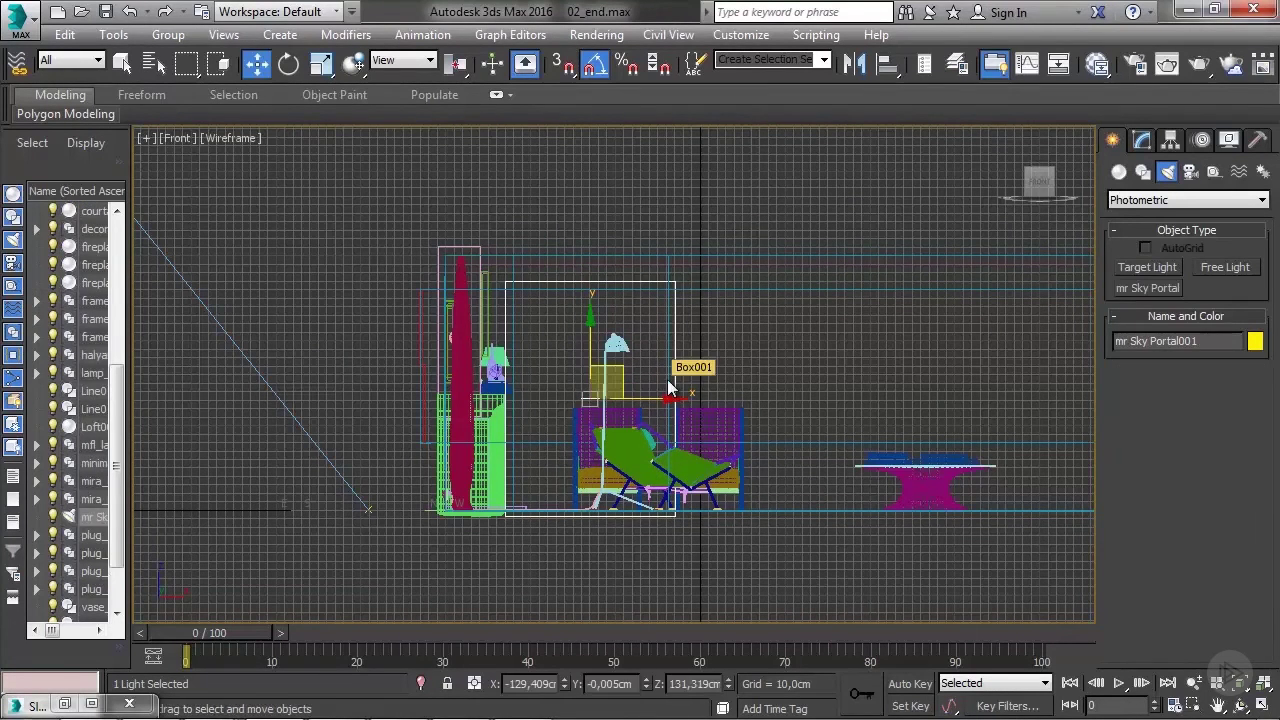
- Move the sky portal in the Top view to just outside the room's south wall, at about Y -455 cm
key(t)
scroll(503, 249, up, 3)
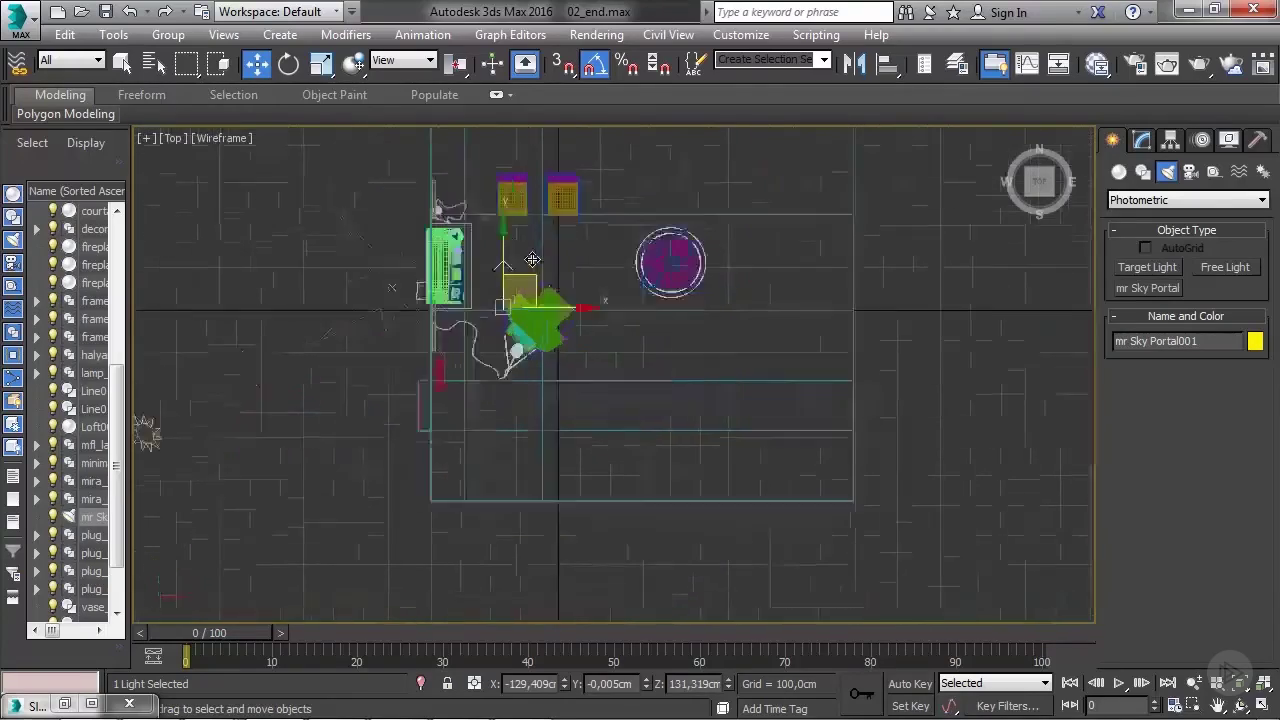
drag(503, 249, 495, 520)
scroll(495, 520, up, 5)
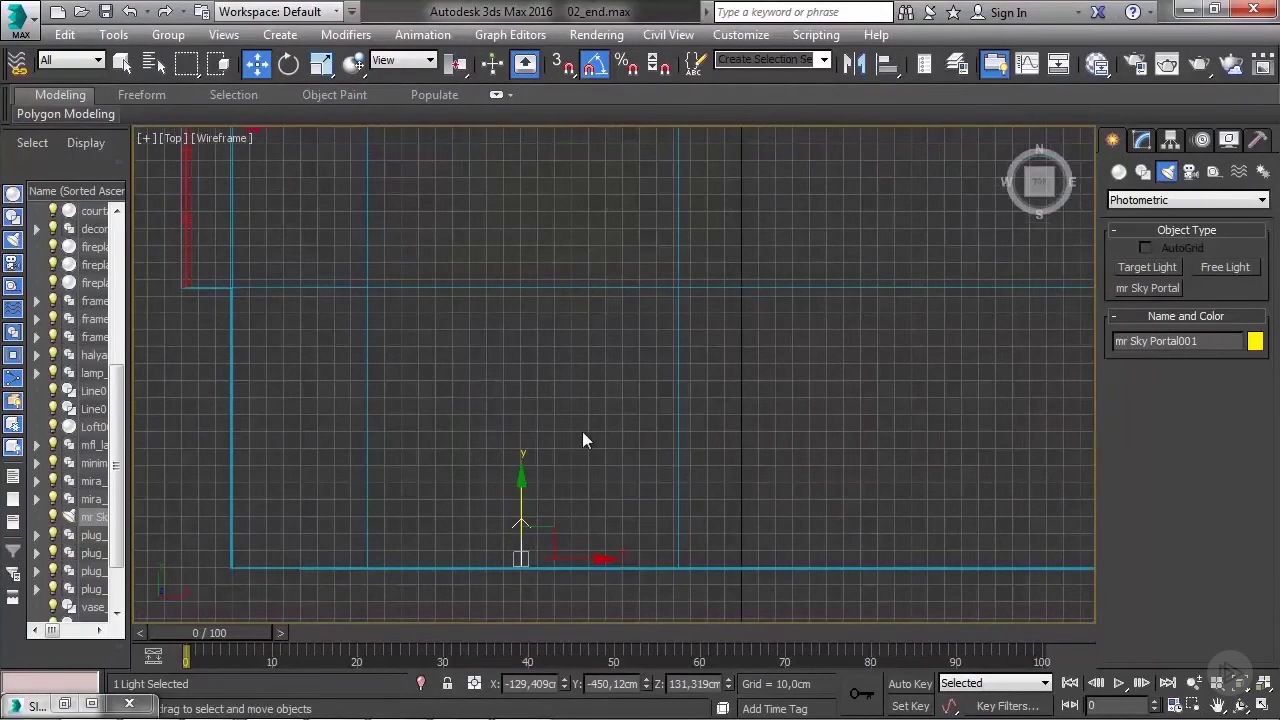
drag(522, 485, 520, 492)
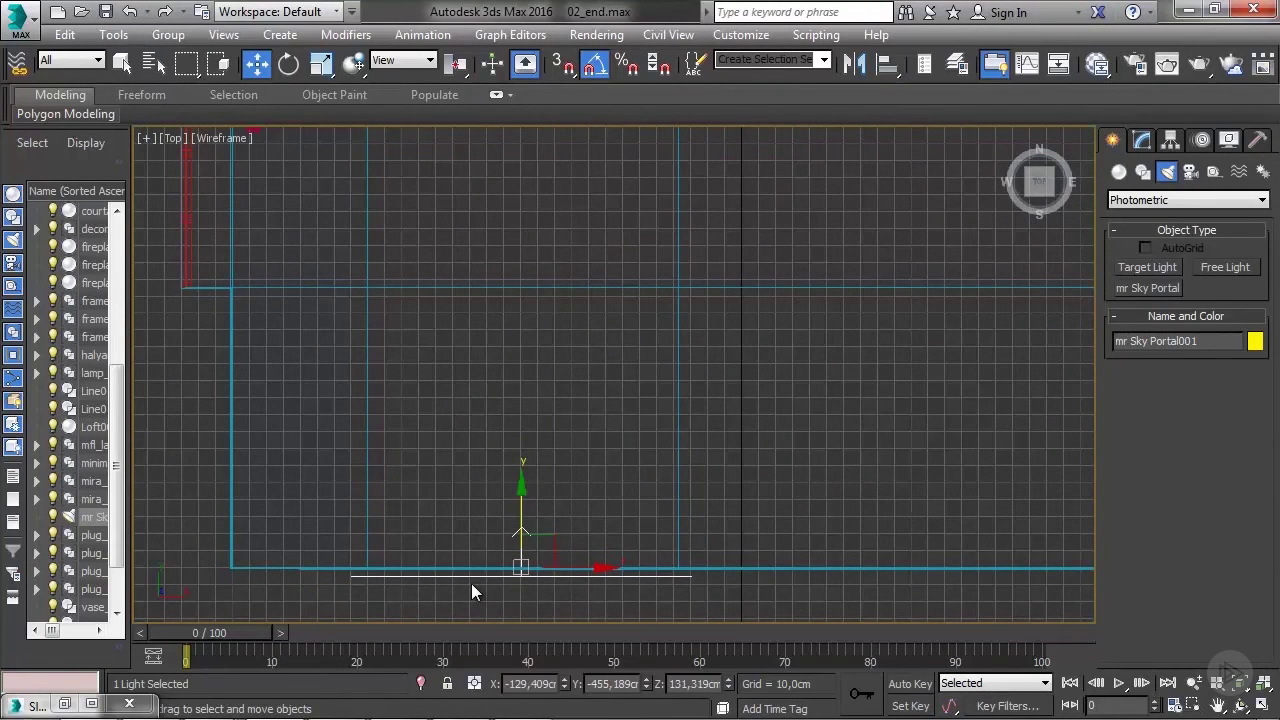
scroll(456, 506, down, 2)
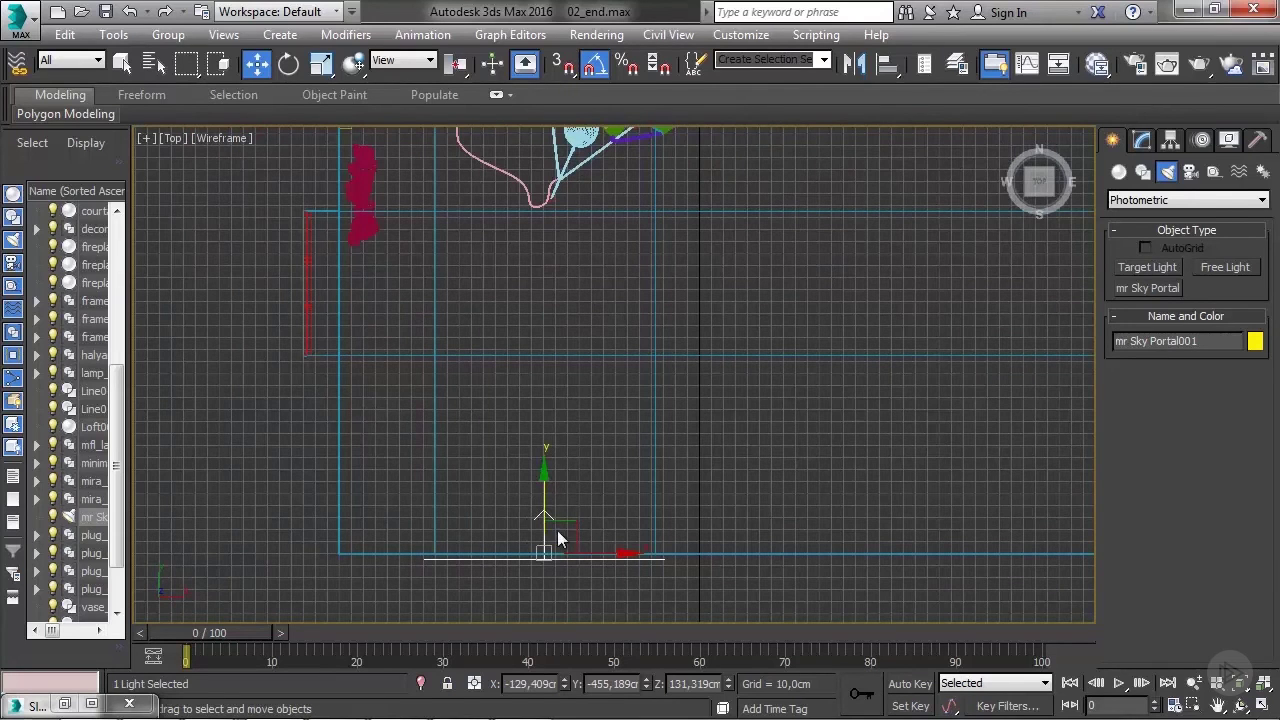
- Clone the sky portal as an instance positioned at the window, at about X -326 cm and Y -227 cm
mouse_move(578, 520)
shift+mouse_down()
mouse_move(444, 432)
mouse_move(341, 290)
mouse_move(340, 252)
mouse_move(338, 276)
shift+mouse_up()
click(536, 327)
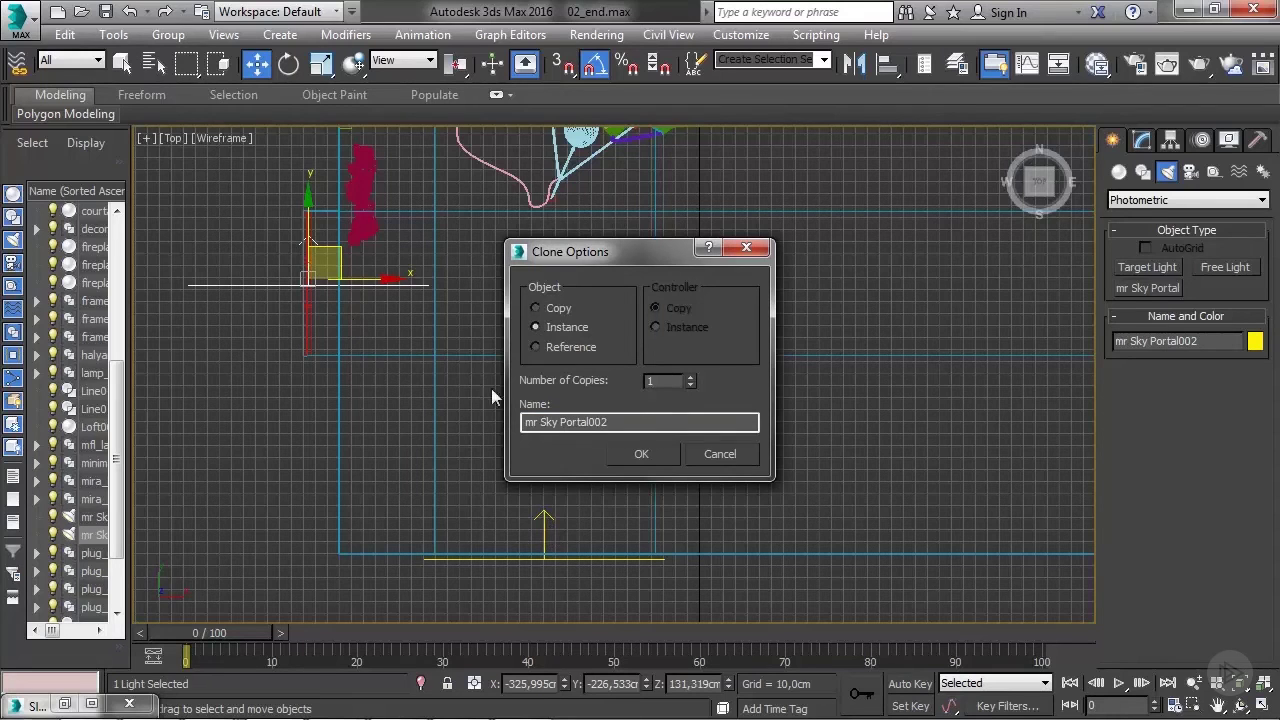
click(638, 455)
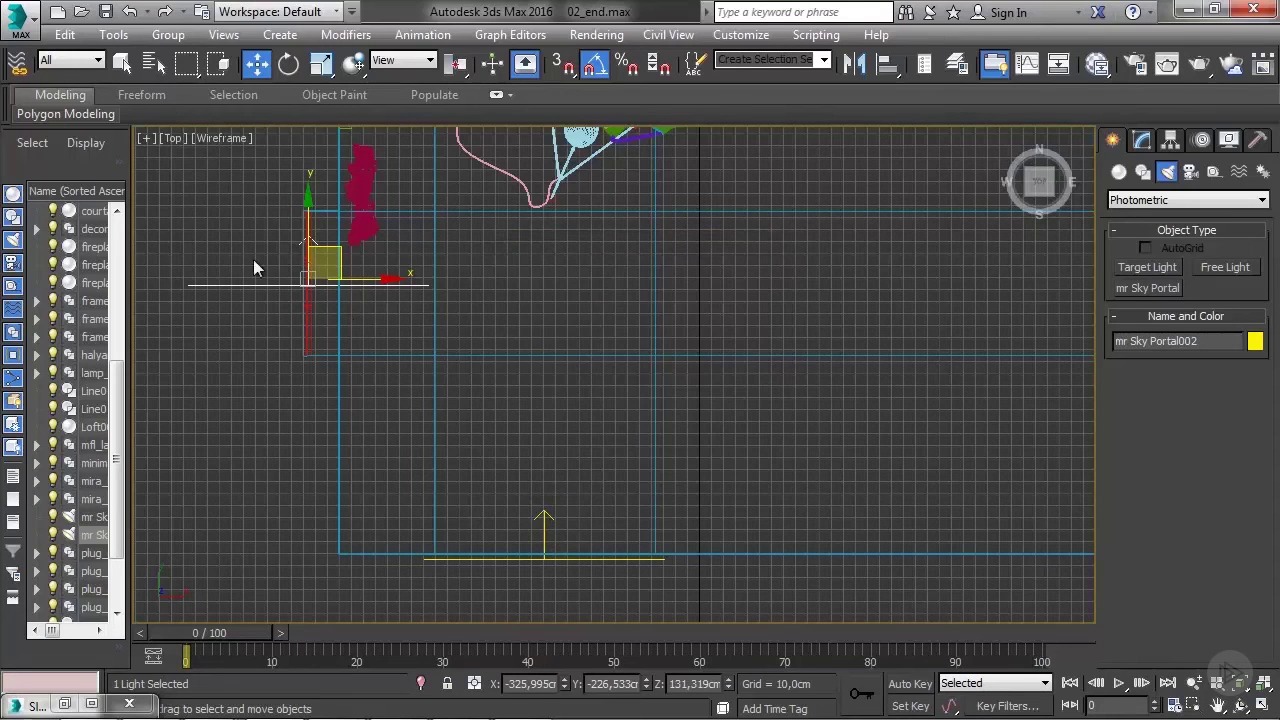
- Rotate the cloned portal 90 degrees to face into the room and place it just outside the window, at about X -337 cm
middle_drag(295, 299, 305, 319)
key(r)
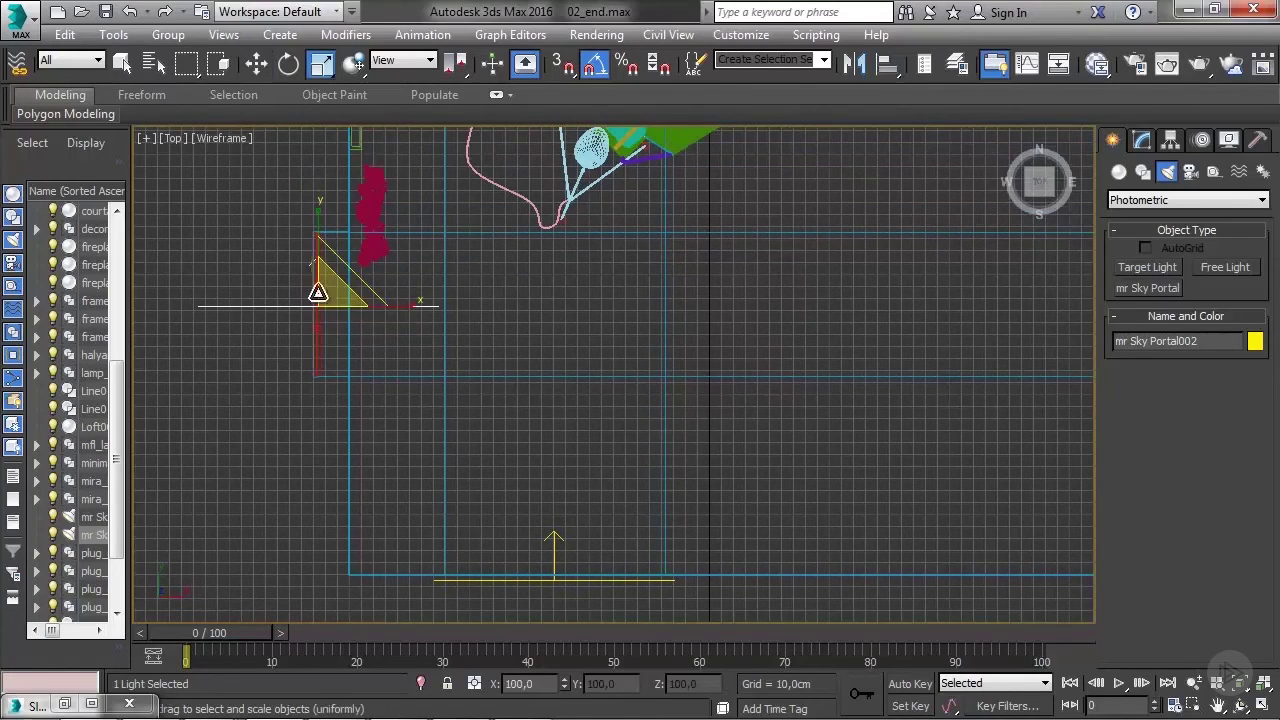
key(e)
drag(357, 243, 451, 262)
key(w)
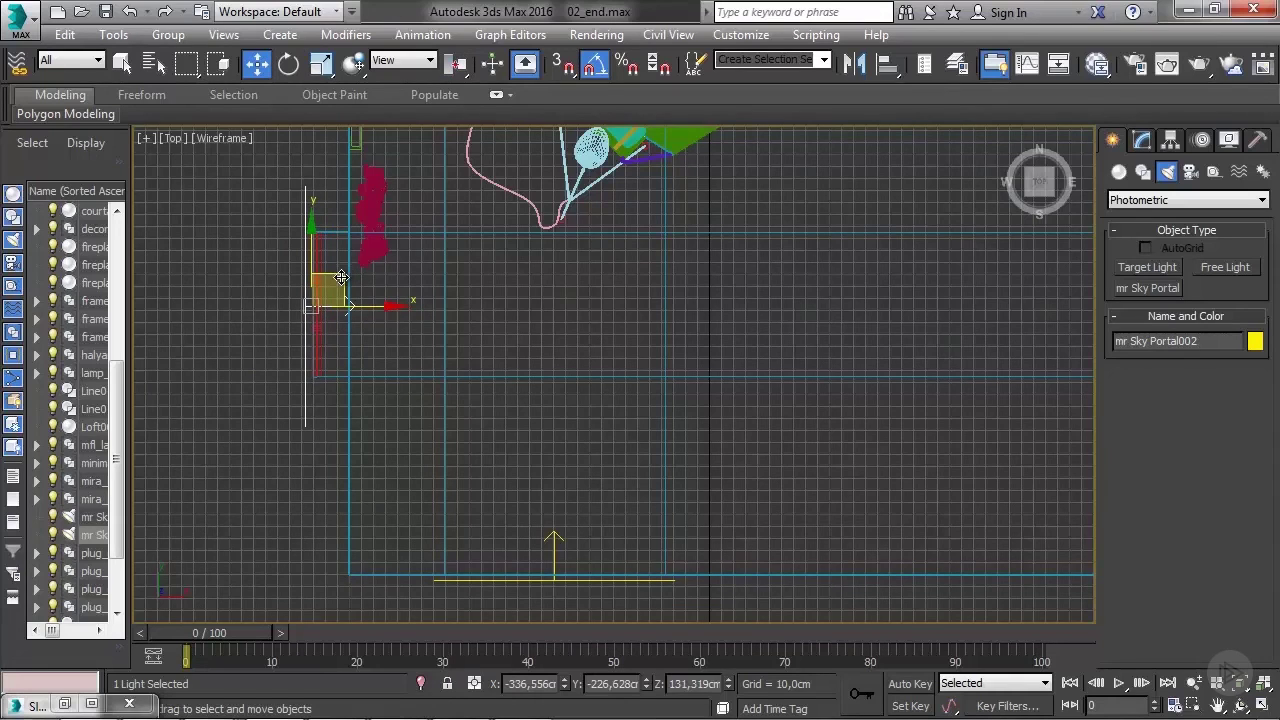
- Scale the window portal down in height and width to fit the window frame and raise it to about Z 170 cm
key(p)
alt+middle_drag(316, 356, 644, 451)
scroll(644, 451, up, 5)
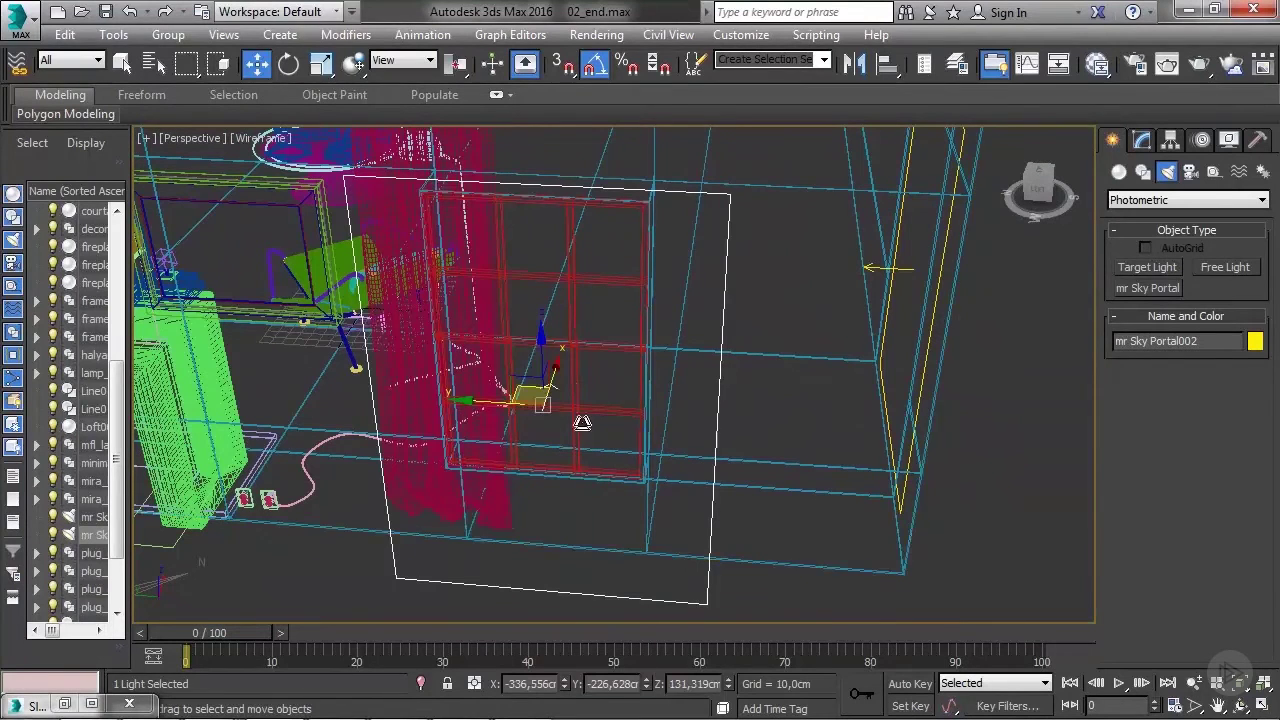
key(r)
drag(537, 333, 539, 370)
drag(630, 416, 606, 414)
key(w)
drag(537, 363, 530, 305)
alt+middle_drag(530, 305, 510, 455)
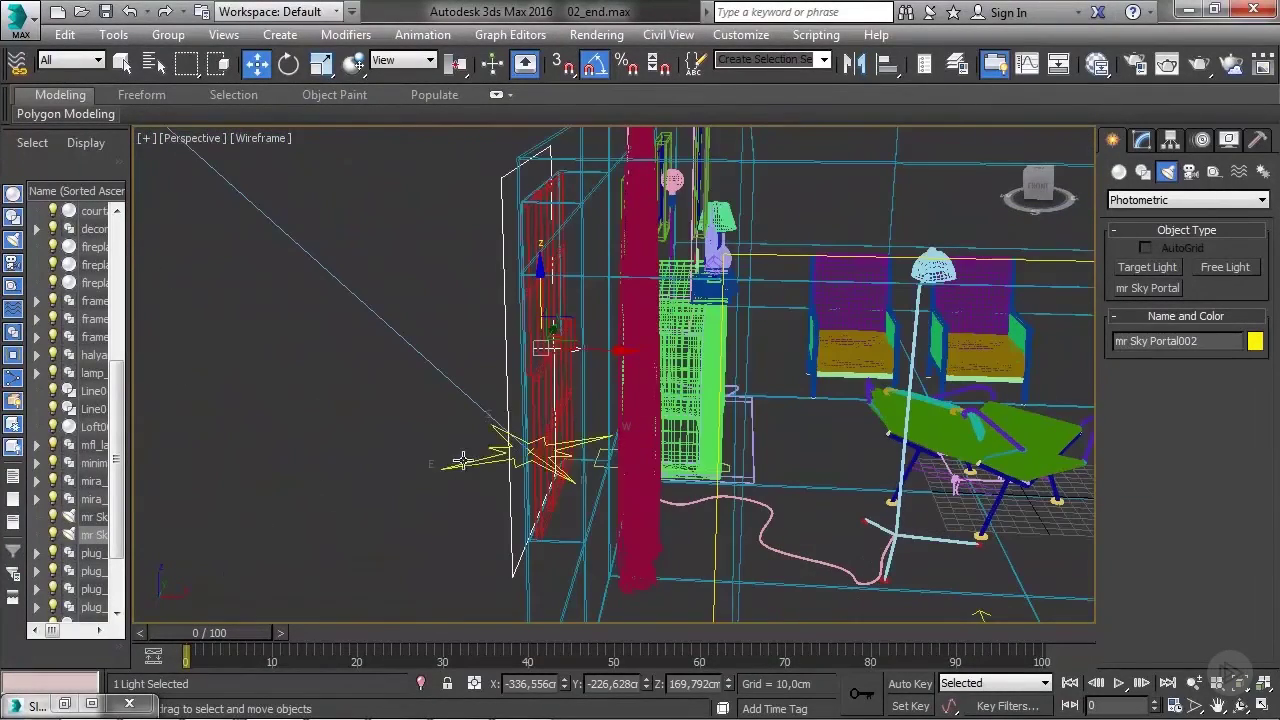
- Test-render the interior perspective view with the sky portals and close the rendered image
key(alt+w)
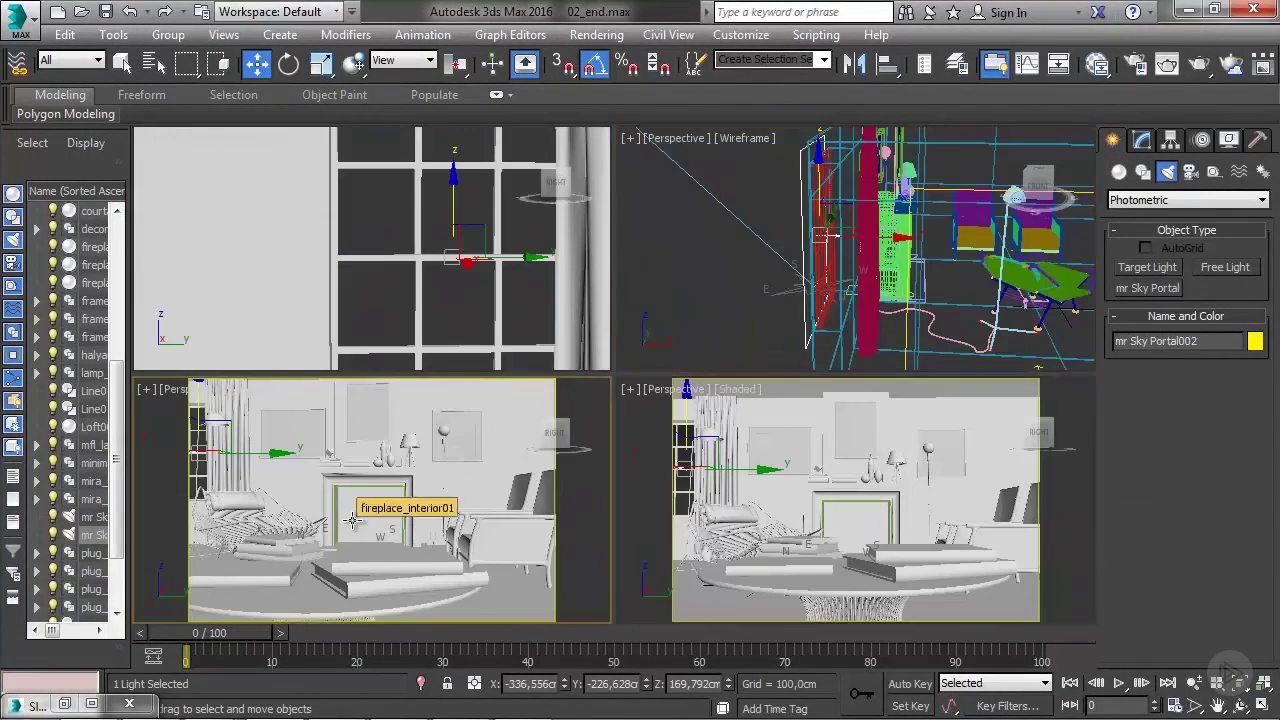
click(1200, 64)
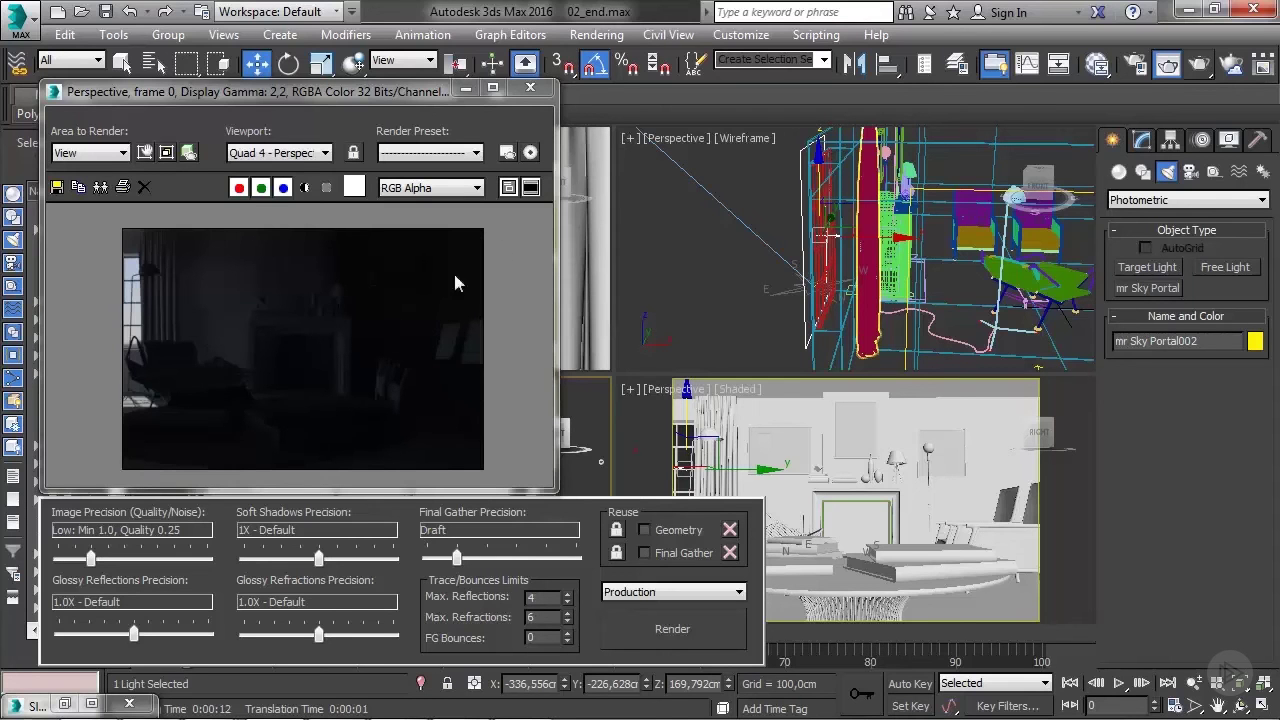
click(524, 92)
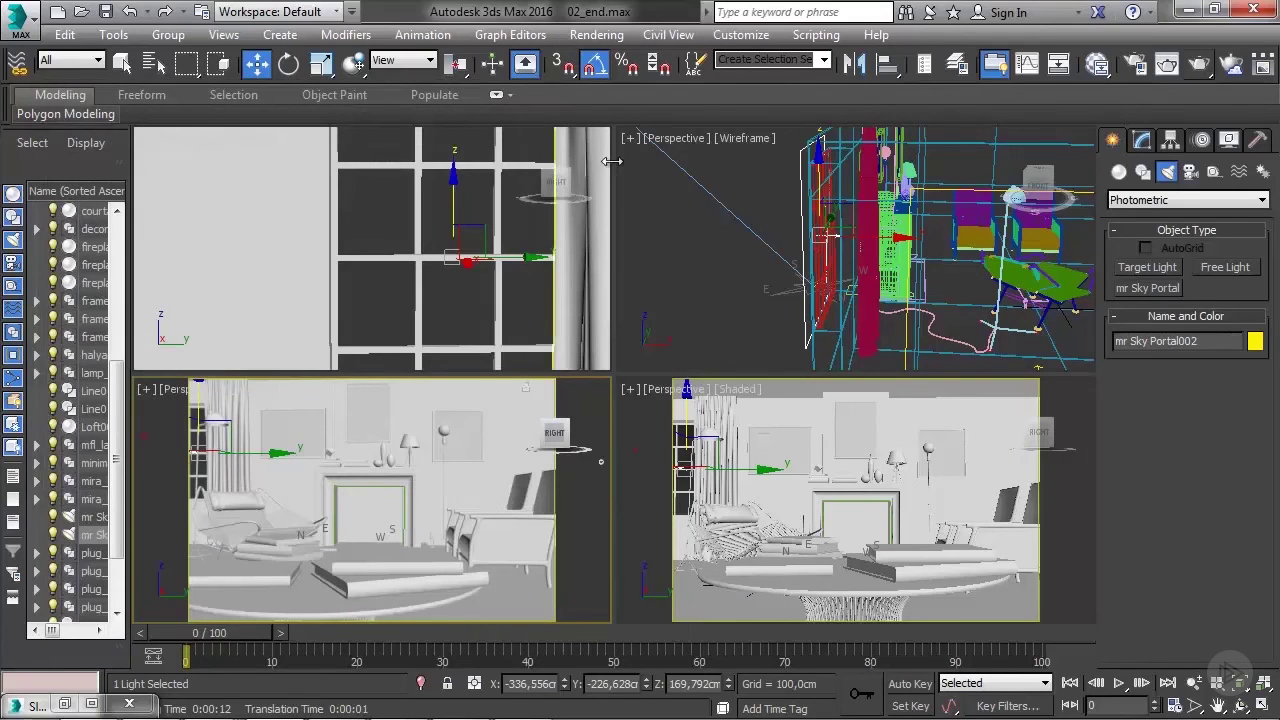
- Open the environment settings and choose mr Photographic Exposure Control as the exposure control
click(595, 63)
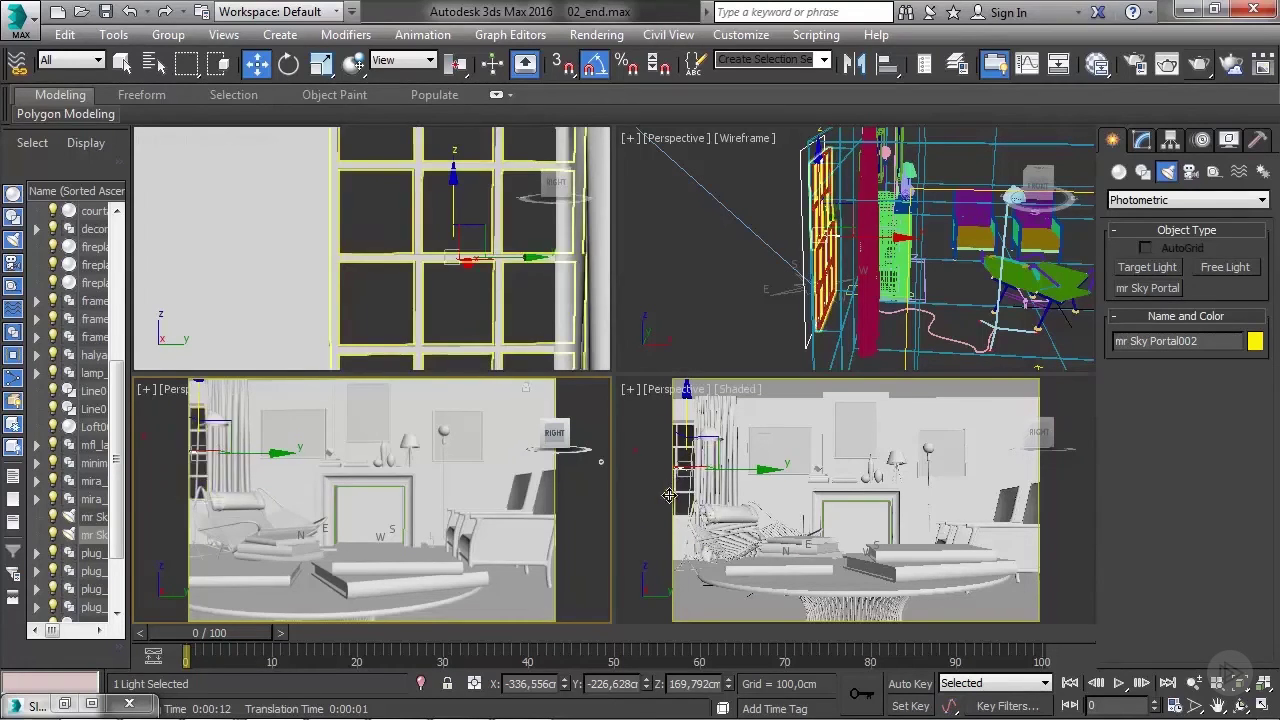
click(611, 38)
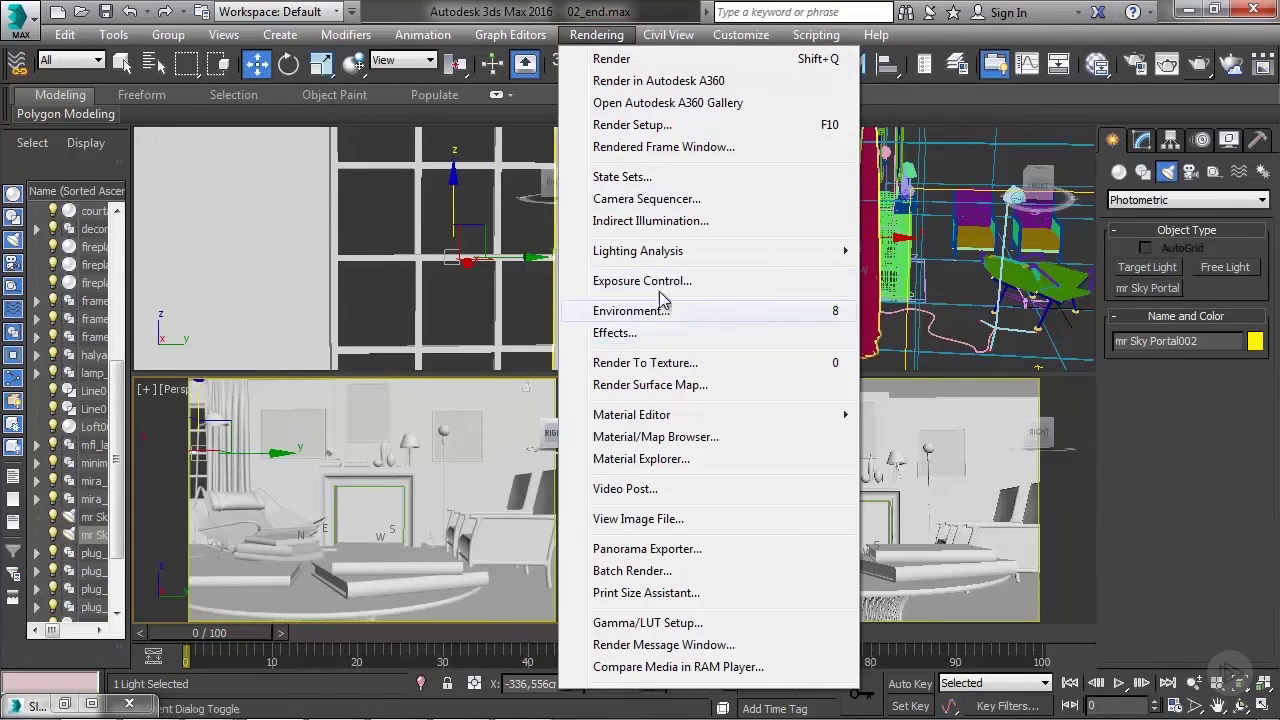
click(631, 311)
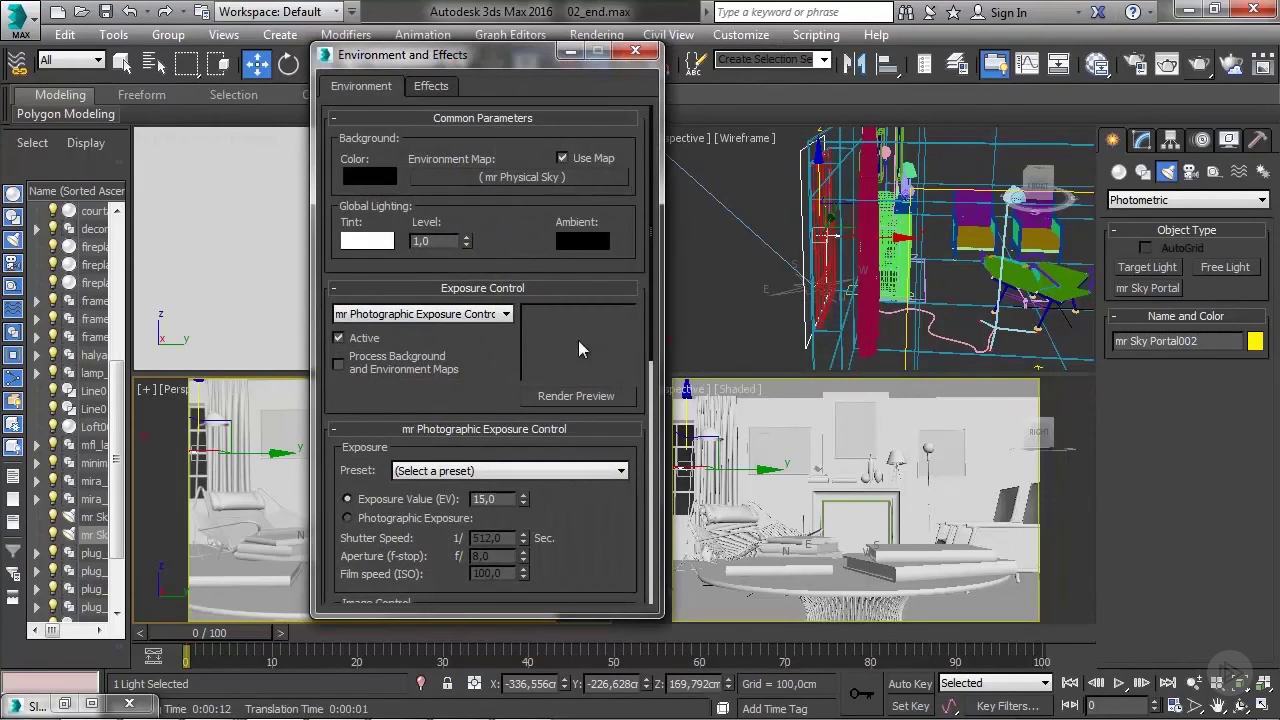
click(457, 316)
click(457, 316)
click(457, 316)
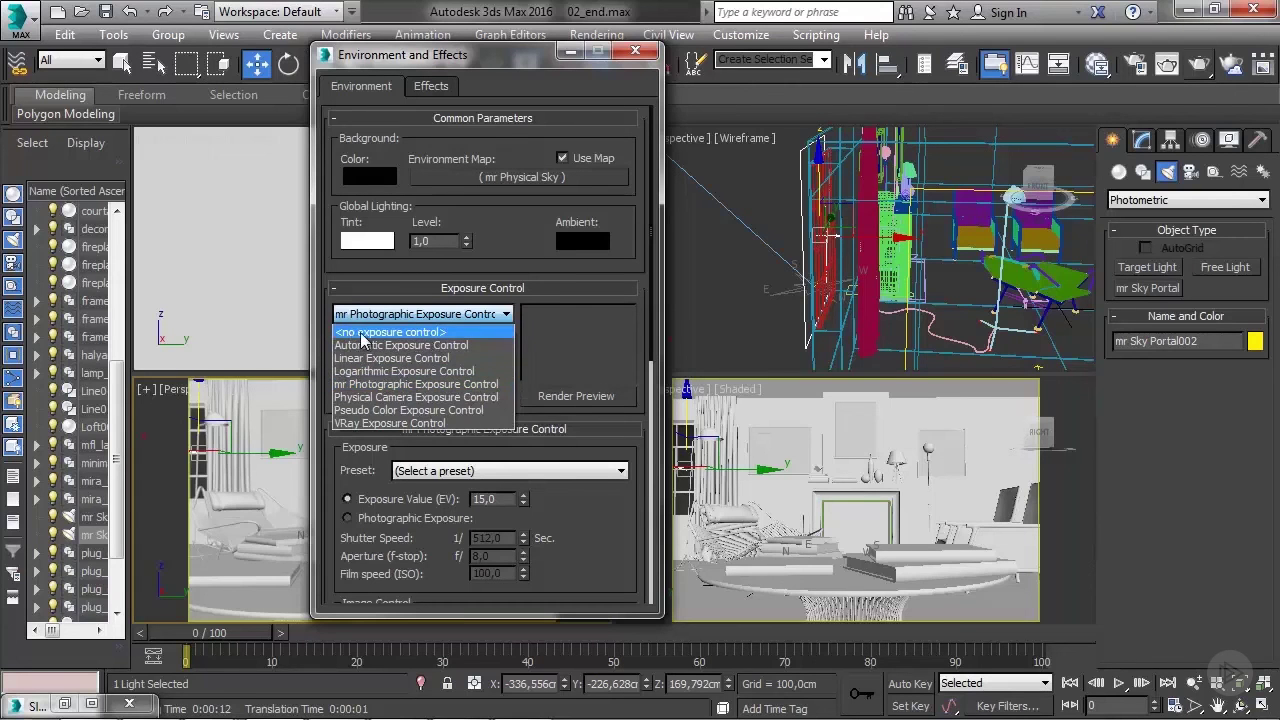
click(381, 384)
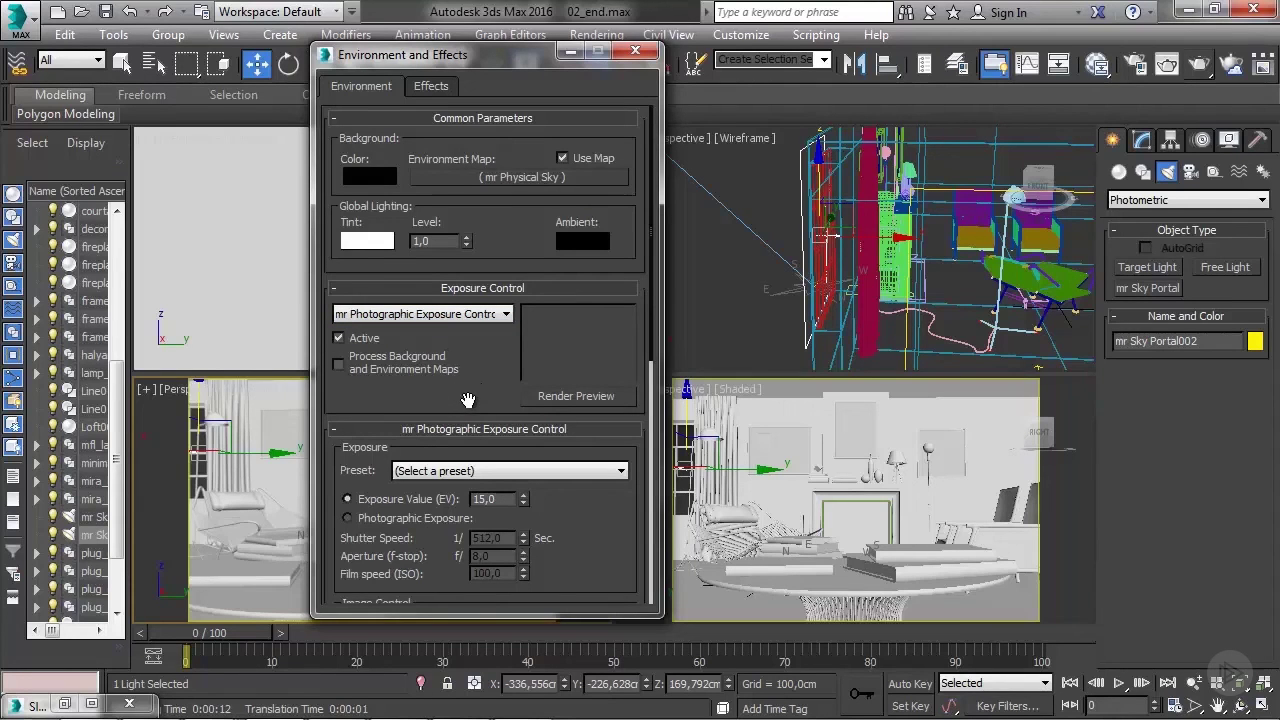
- Try the Photographic Exposure mode and return to the Exposure Value (EV) mode
drag(467, 400, 465, 325)
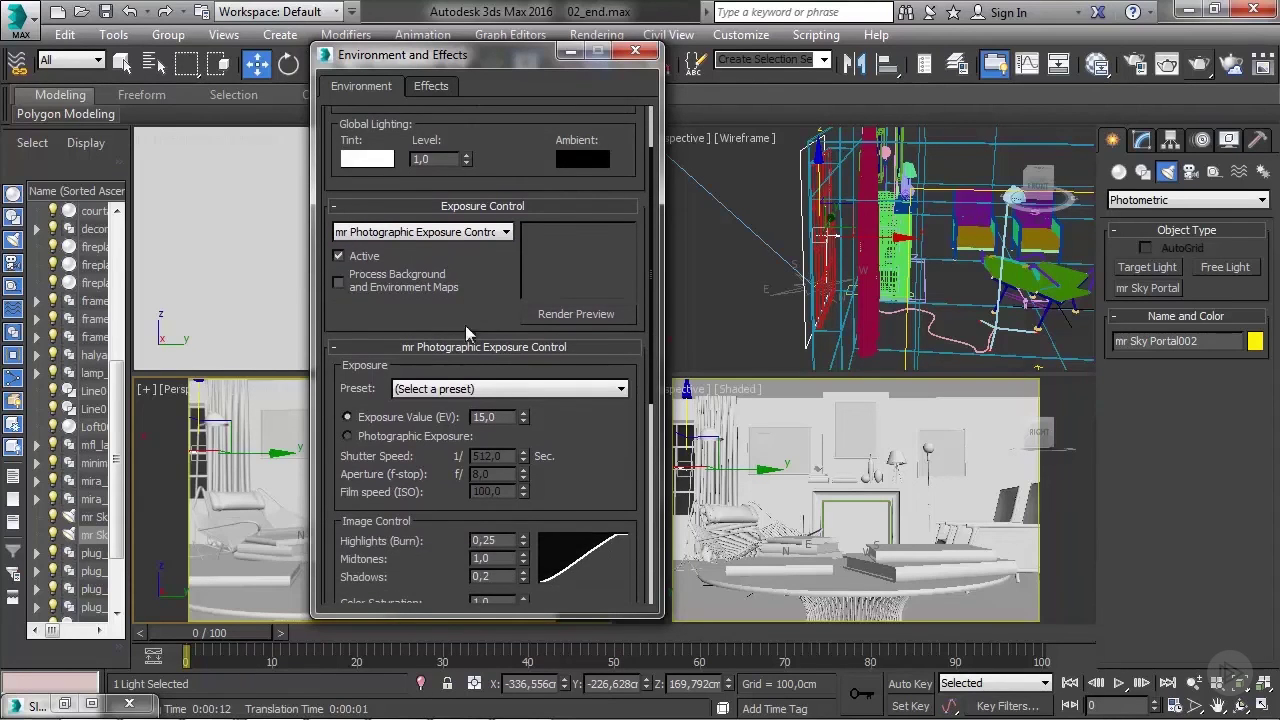
click(477, 391)
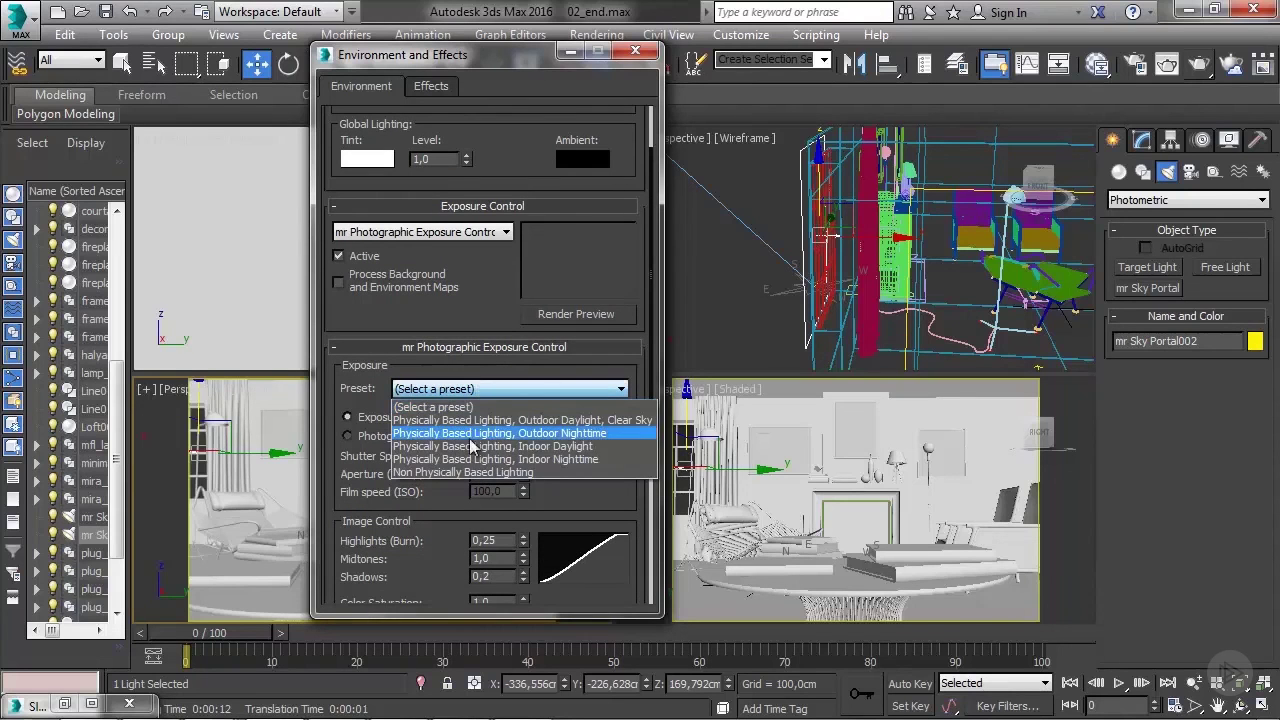
click(367, 402)
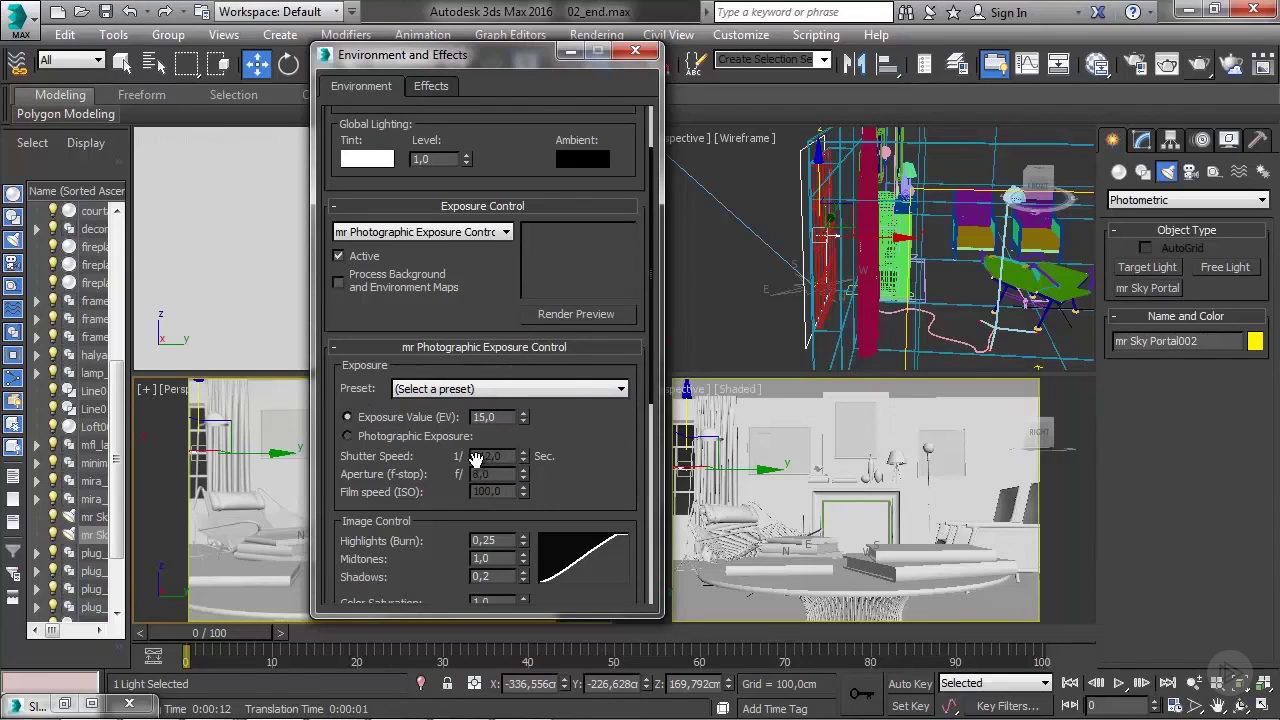
click(347, 436)
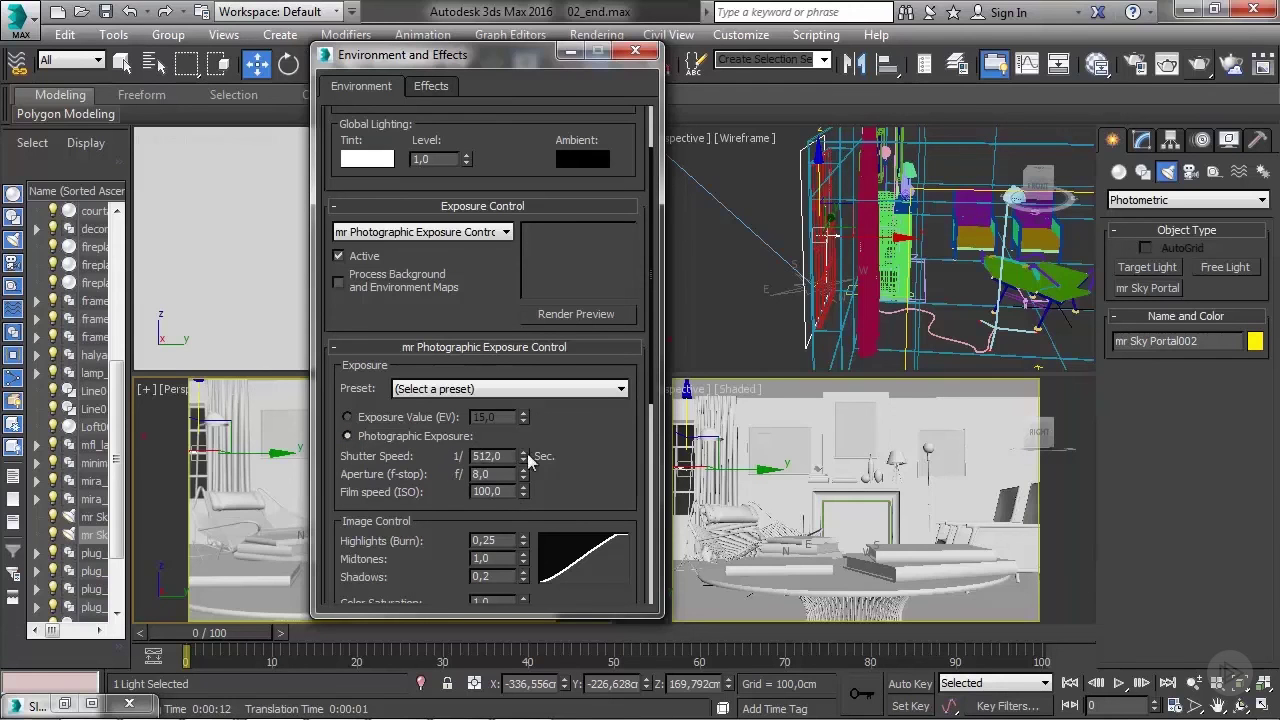
click(349, 419)
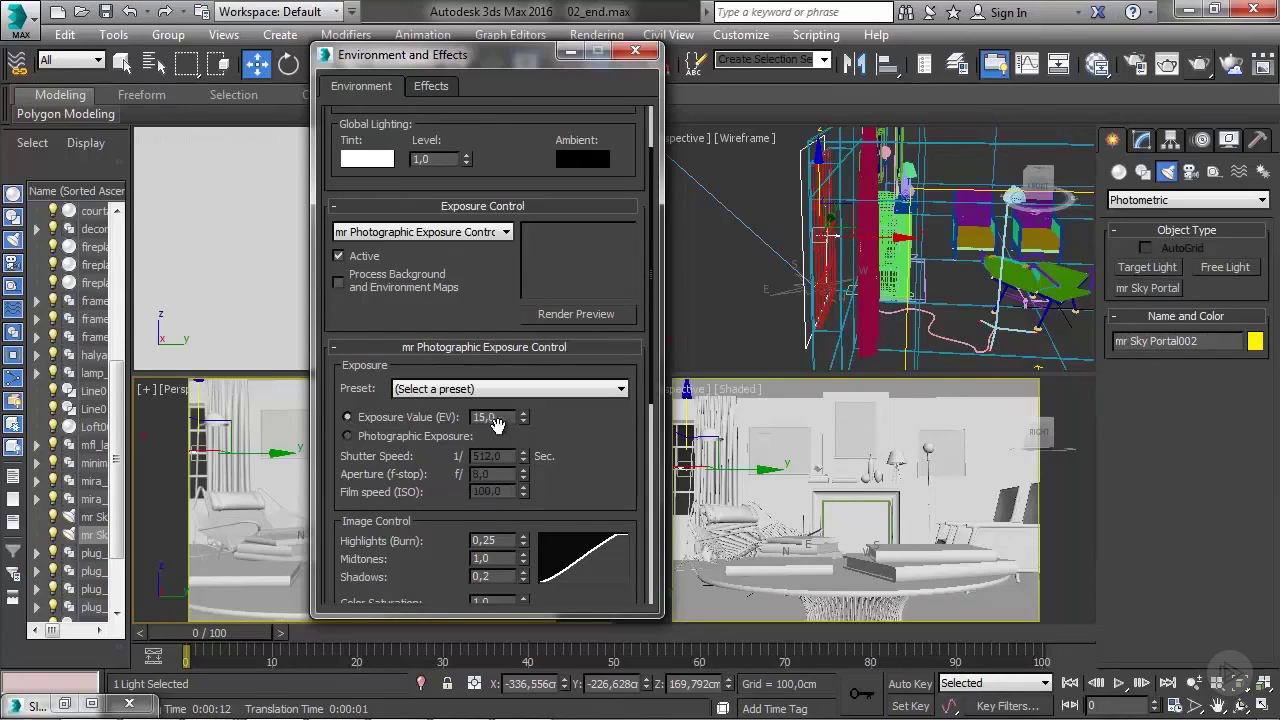
- Try adjusting the Exposure Value (EV) of the photographic exposure control in small increments
drag(522, 424, 522, 424)
click(524, 412)
click(524, 412)
click(524, 412)
click(524, 412)
click(523, 413)
click(522, 413)
- Apply the "Physically Based Lighting, Indoor Daylight" exposure preset and render the interior perspective view again
click(522, 392)
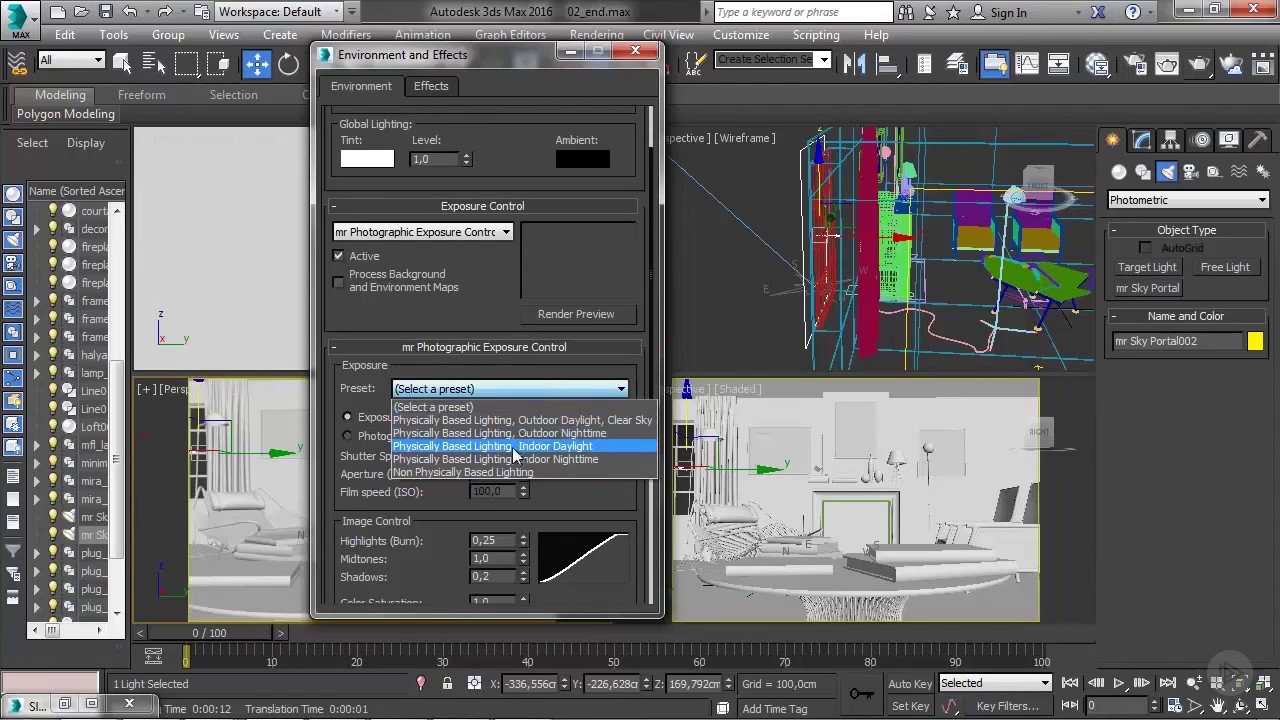
click(553, 446)
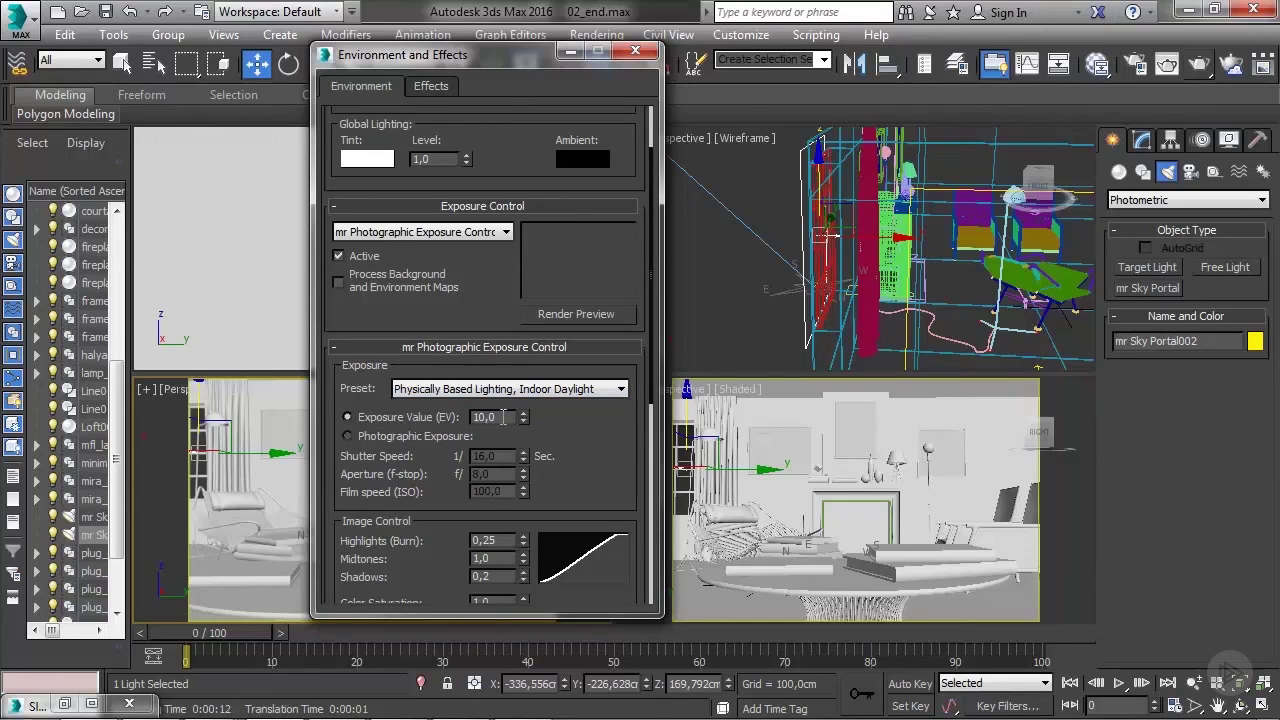
click(633, 52)
click(1199, 66)
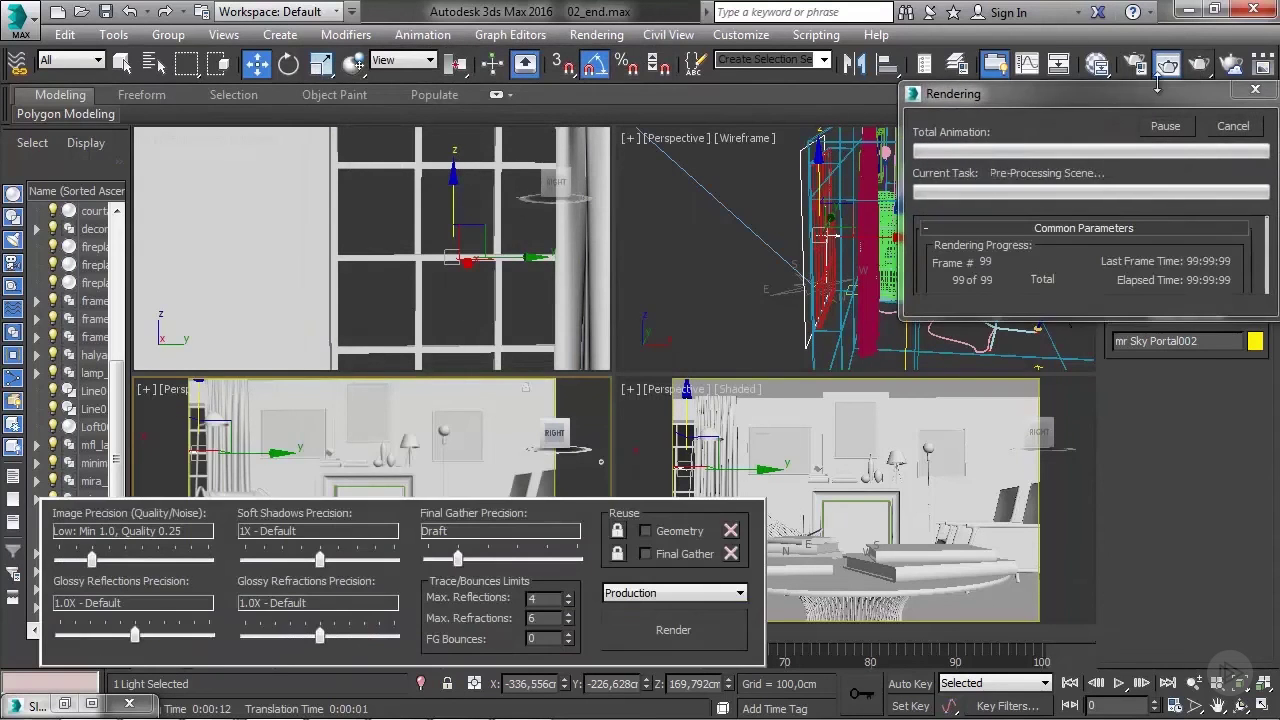